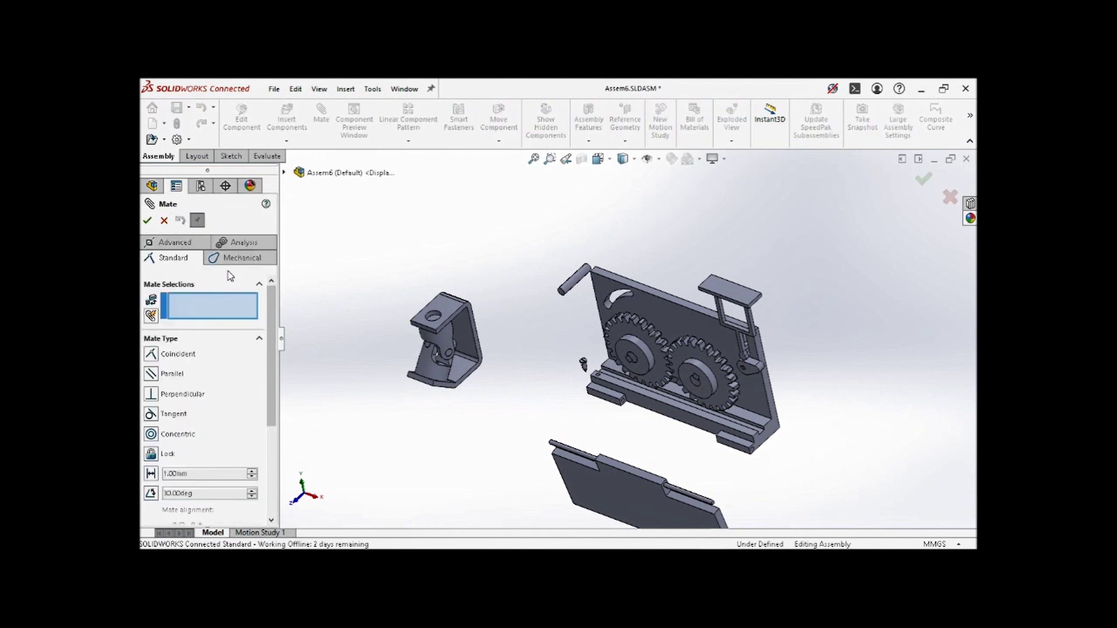
# Step: Set up a mechanical Cam mate with the cam's outer face as cam path and the follower's rounded tip as cam follower
pyautogui.click(233, 259)
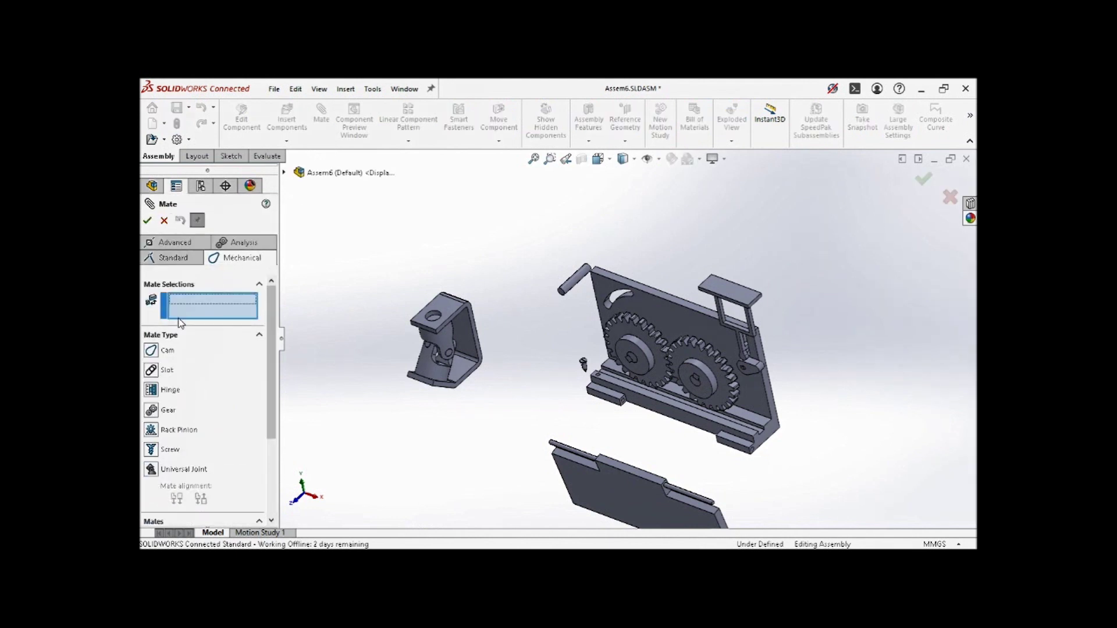
pyautogui.click(152, 351)
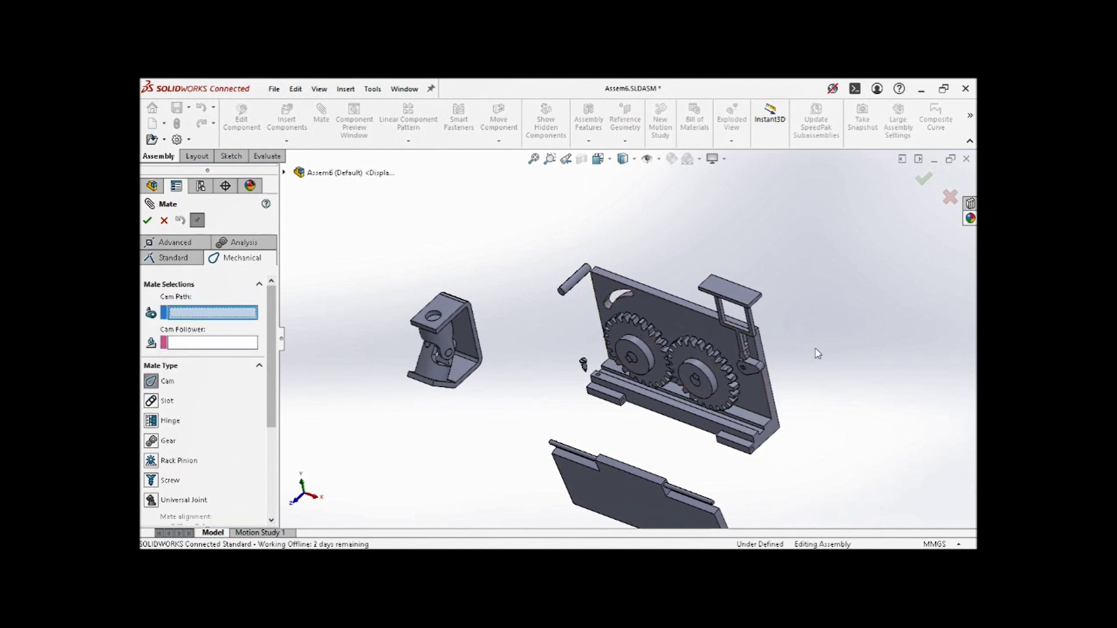
pyautogui.scroll(-5, 829, 368)
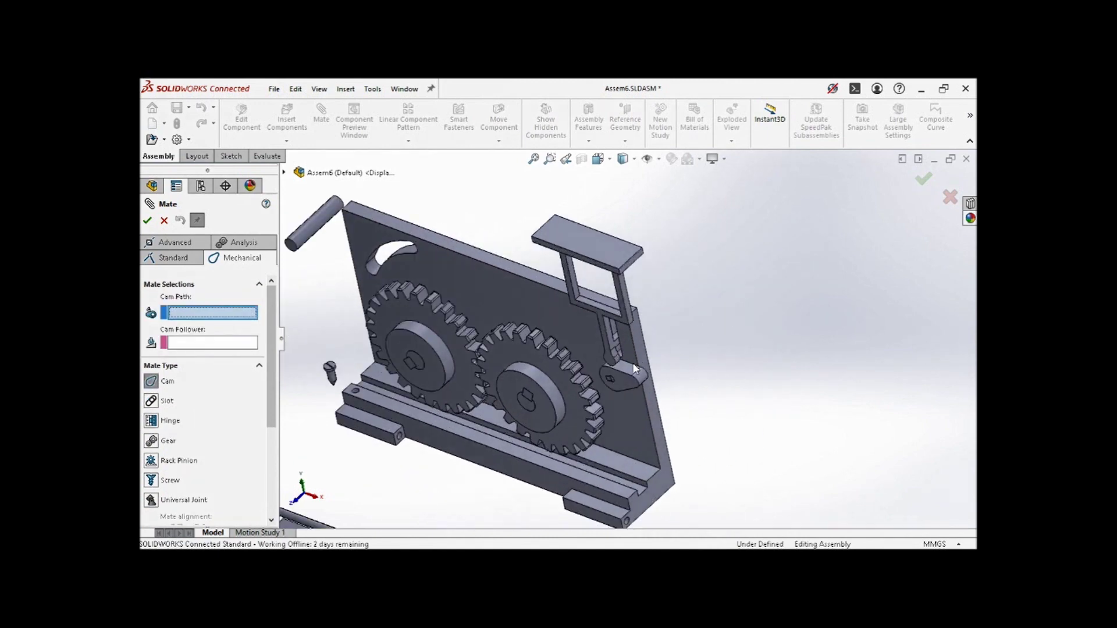
pyautogui.scroll(-8, 647, 334)
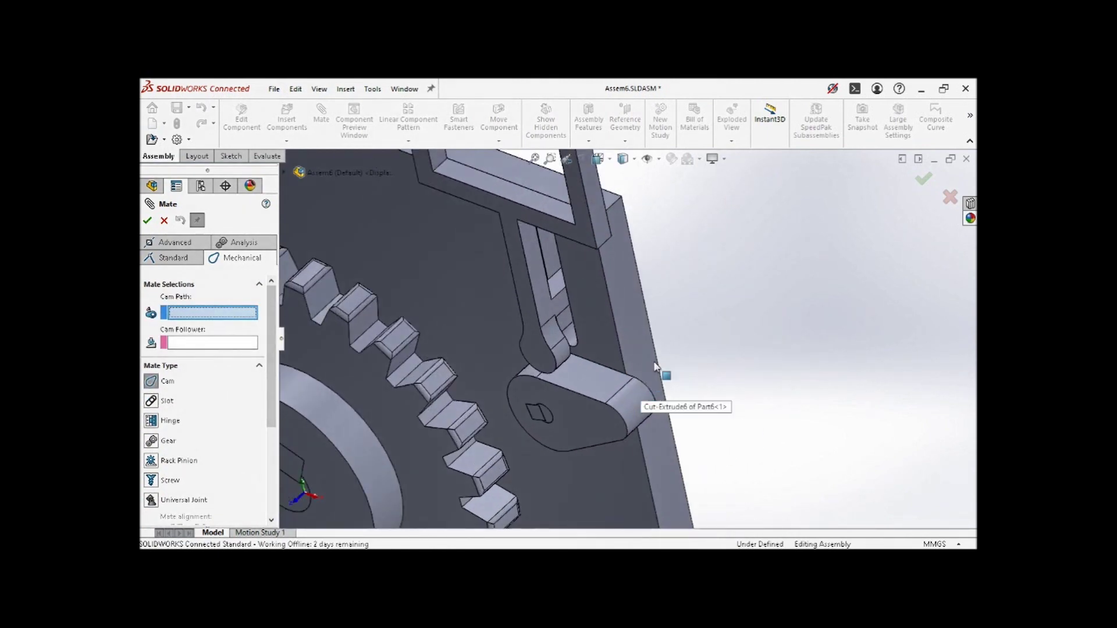
pyautogui.moveTo(683, 361); pyautogui.dragTo(661, 327, button='middle')
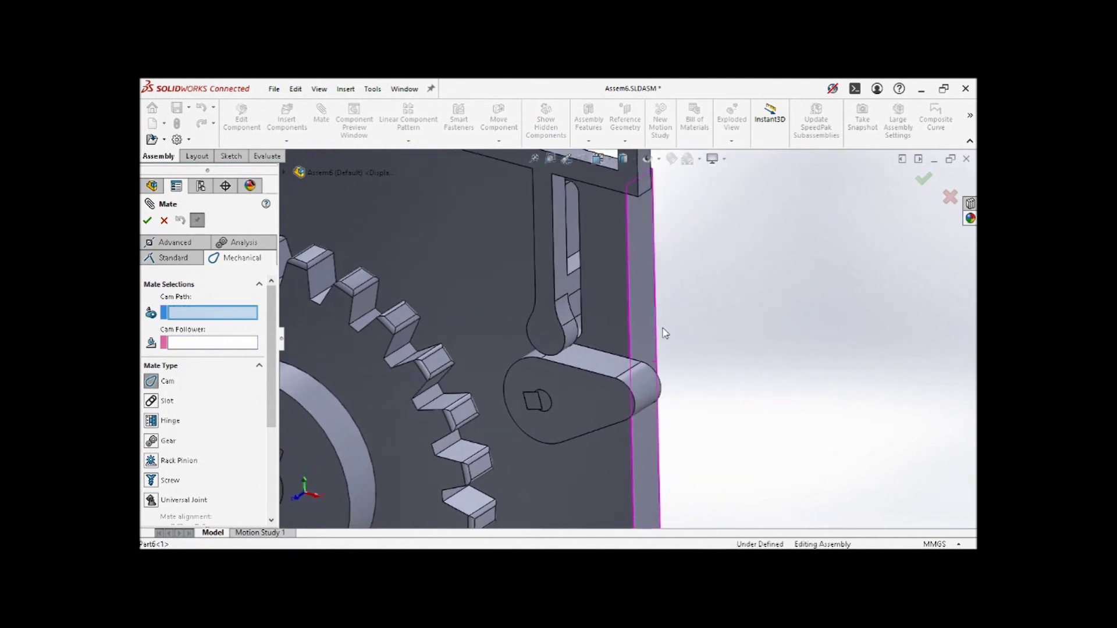
pyautogui.scroll(-3, 660, 346)
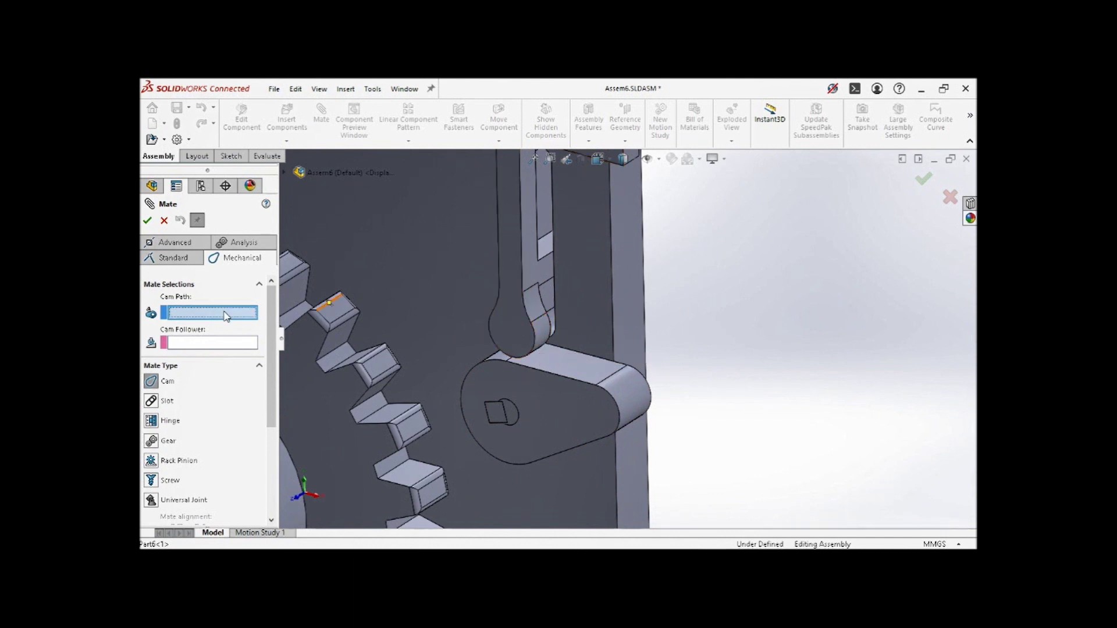
pyautogui.click(555, 357)
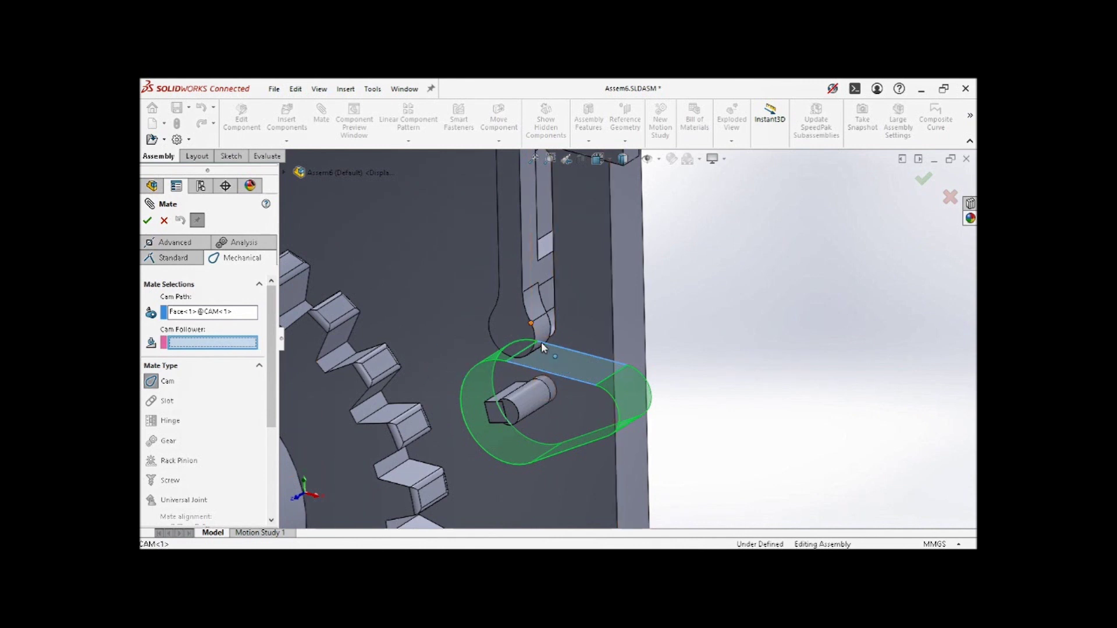
pyautogui.click(541, 337)
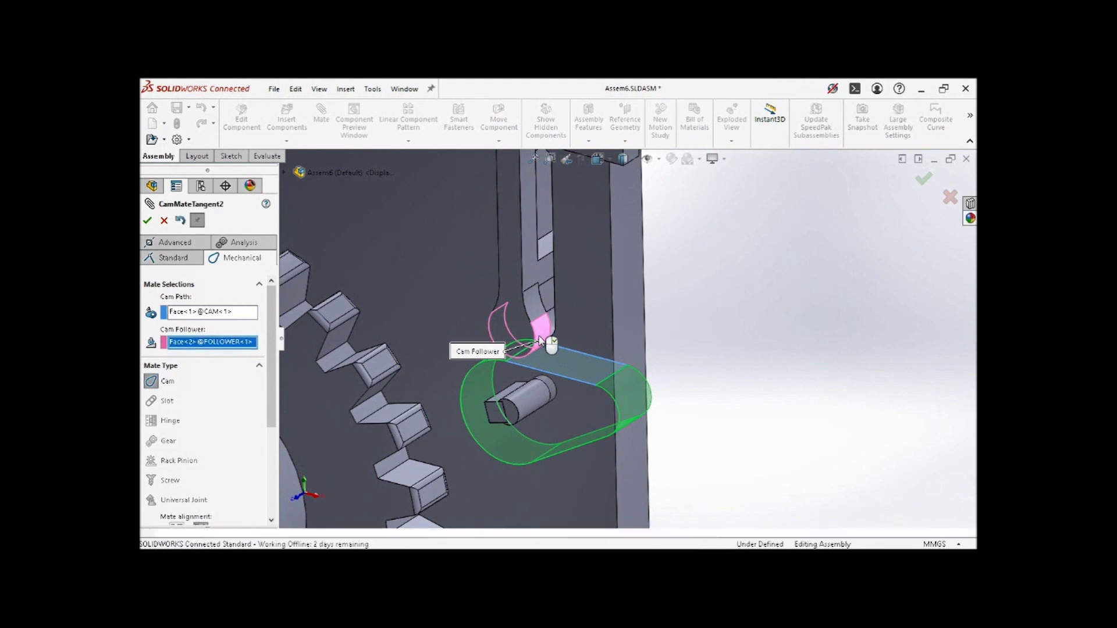
# Step: Set the cam mate alignment so the follower rests on the outside of the cam, and finish the mate
pyautogui.scroll(-3, 267, 438)
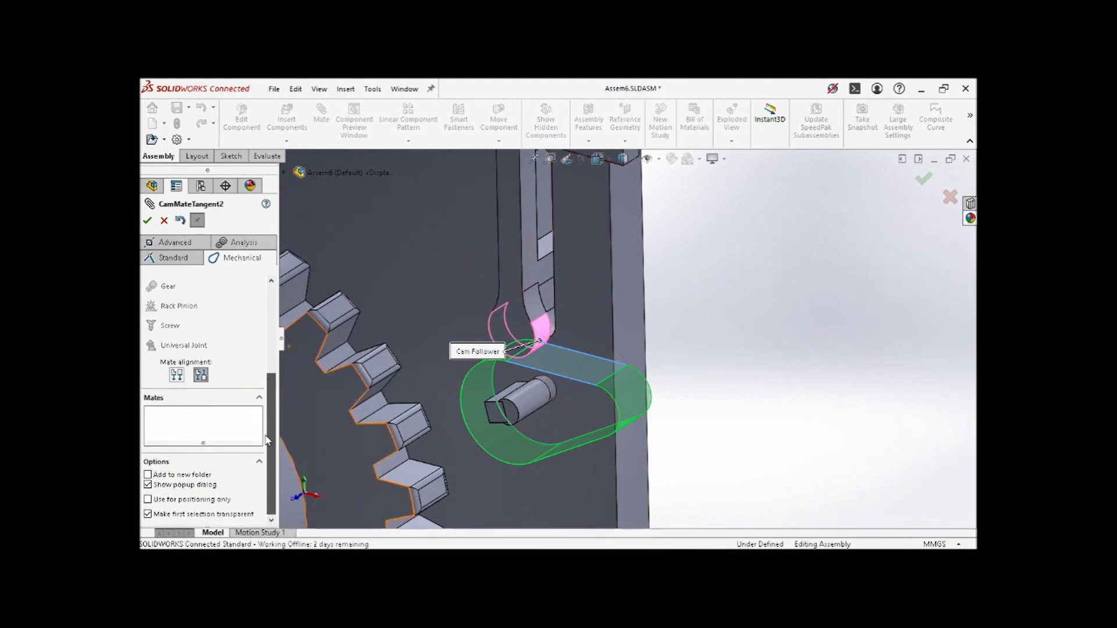
pyautogui.click(200, 376)
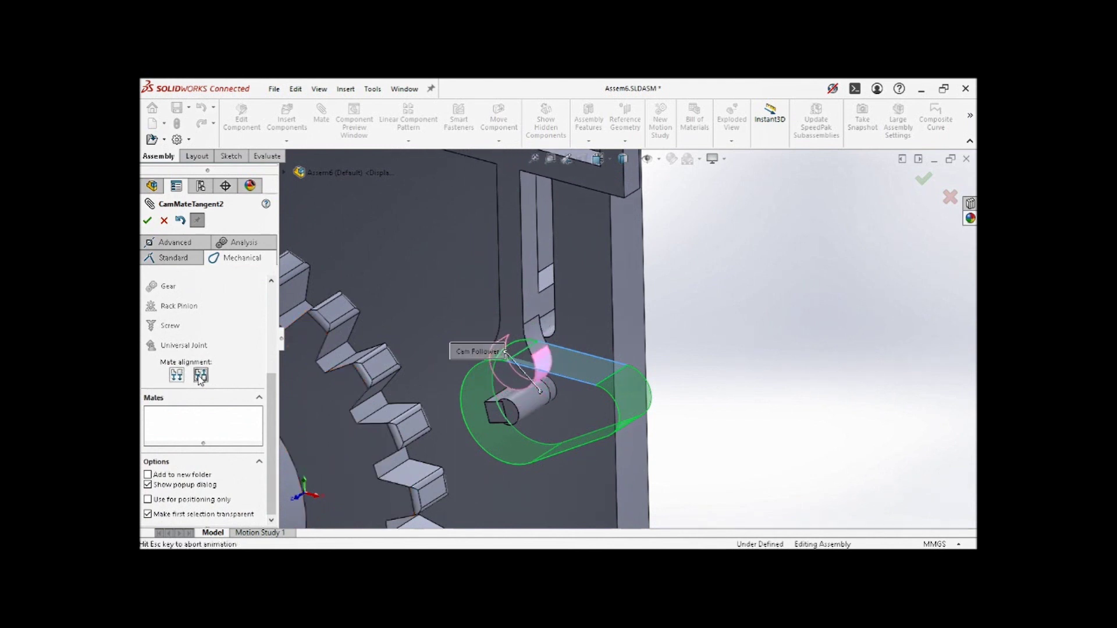
pyautogui.click(150, 219)
pyautogui.click(149, 221)
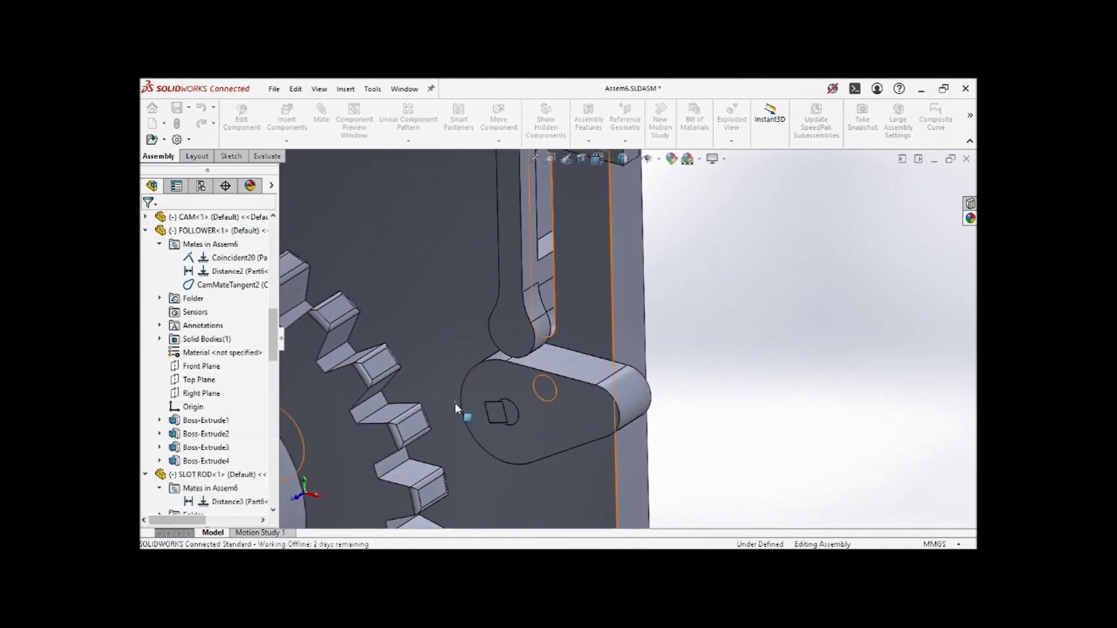
# Step: Rotate the cam to test the follower's motion and inspect the mechanism from the front
pyautogui.moveTo(548, 391); pyautogui.dragTo(467, 433)
pyautogui.scroll(4, 626, 337)
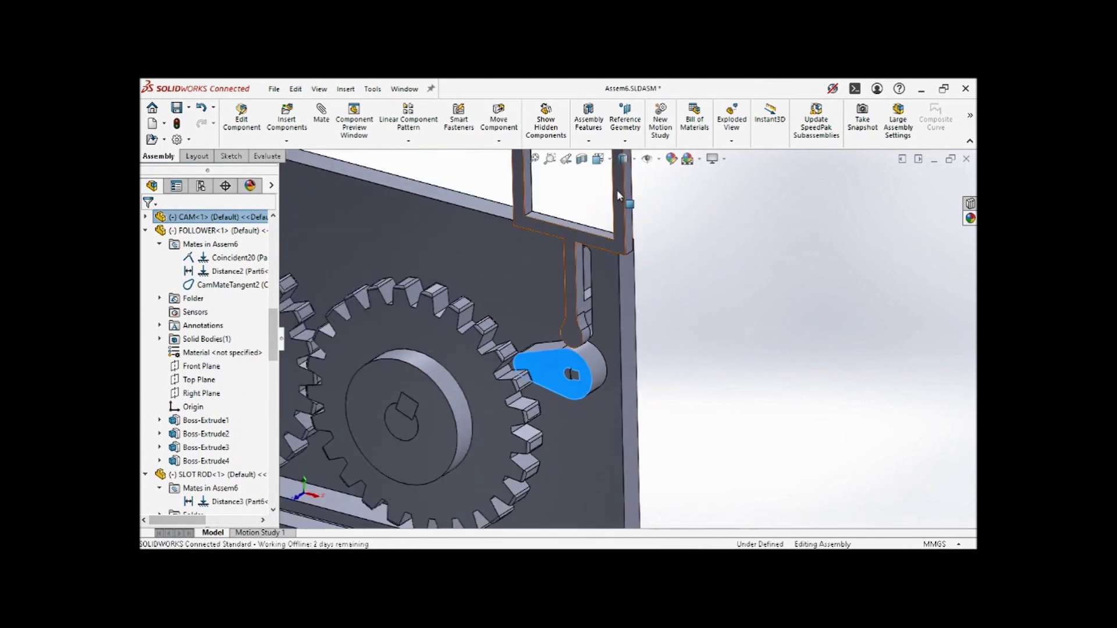
pyautogui.click(597, 159)
pyautogui.click(615, 218)
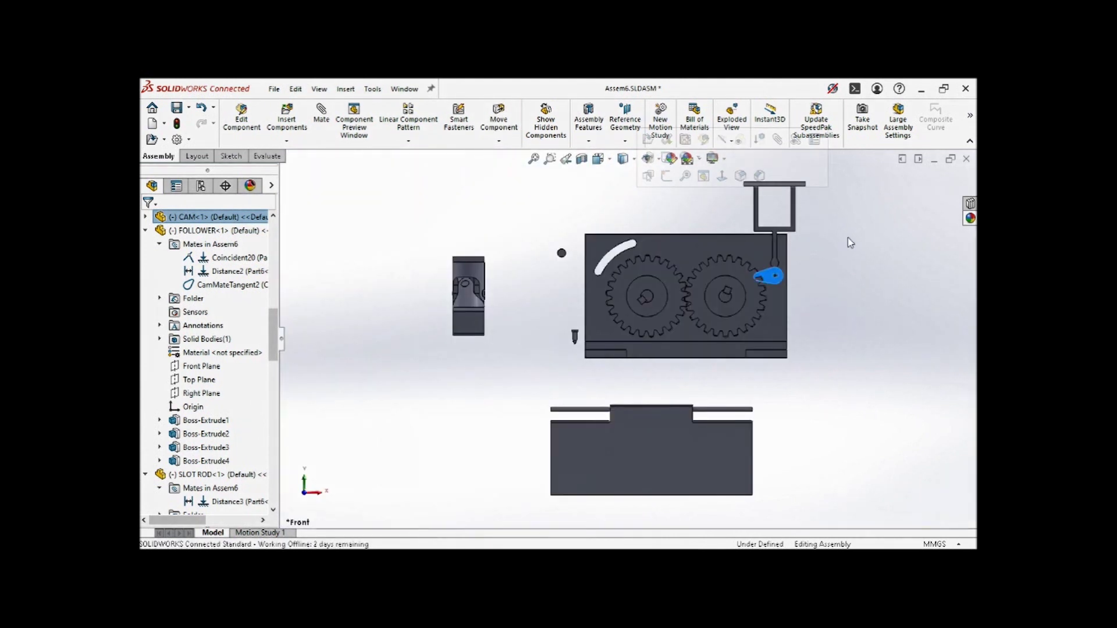
pyautogui.scroll(-5, 788, 219)
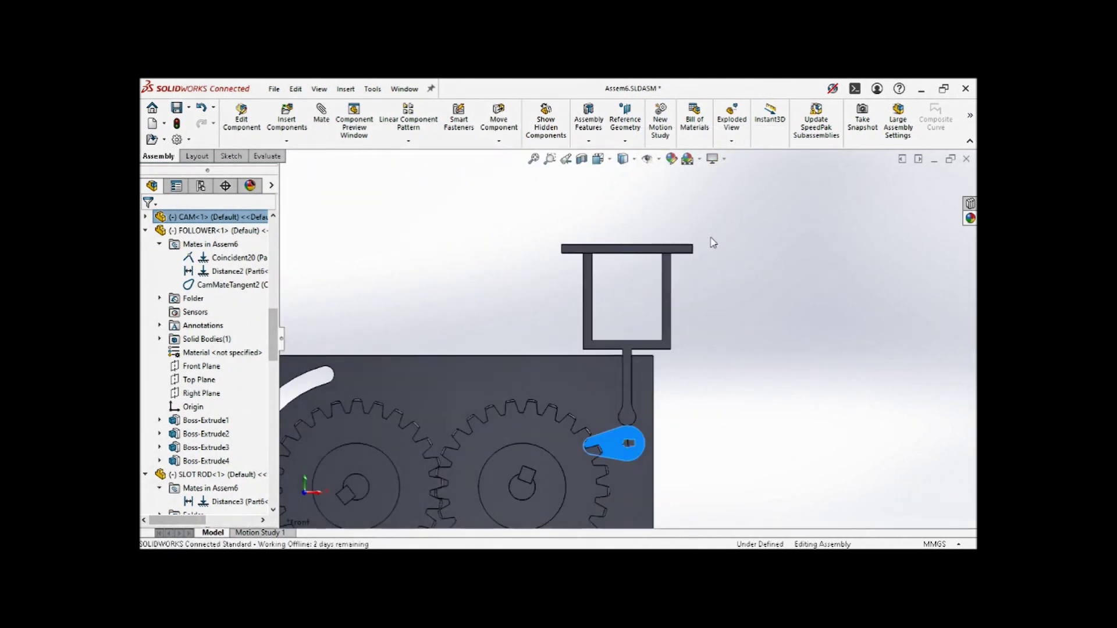
pyautogui.scroll(-1, 754, 338)
# Step: Hide the gear next to the cam and rotate the cam under the follower to check their contact
pyautogui.click(753, 338)
pyautogui.click(533, 465)
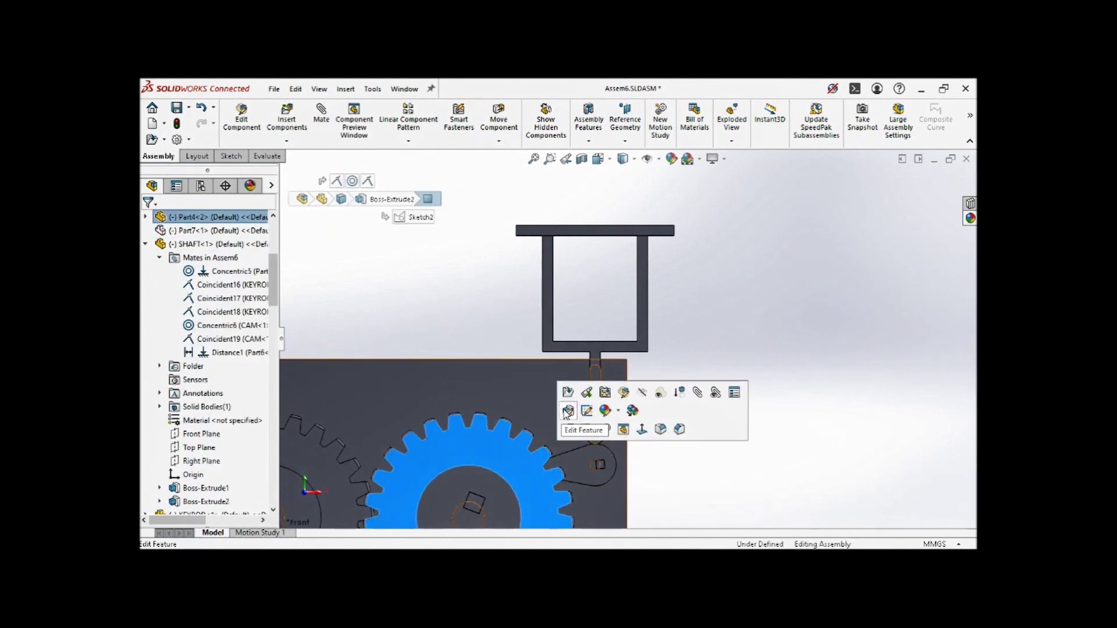
pyautogui.click(647, 392)
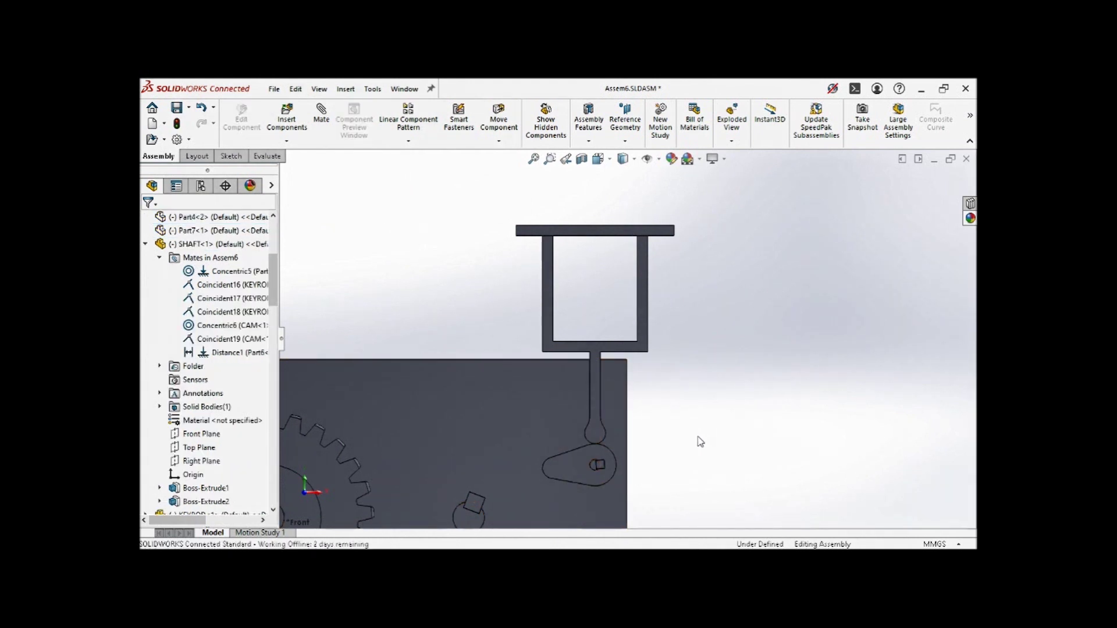
pyautogui.moveTo(564, 468); pyautogui.dragTo(628, 433)
pyautogui.click(724, 391)
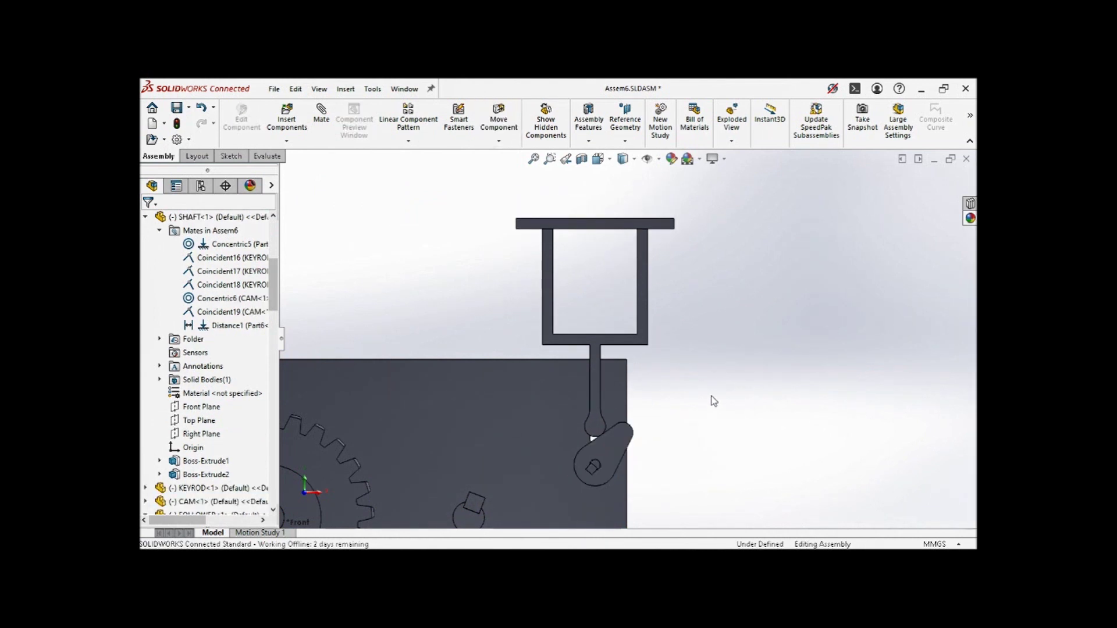
# Step: Show the hidden gear Part4<2> again
pyautogui.scroll(3, 719, 396)
pyautogui.scroll(1, 249, 318)
pyautogui.scroll(4, 249, 320)
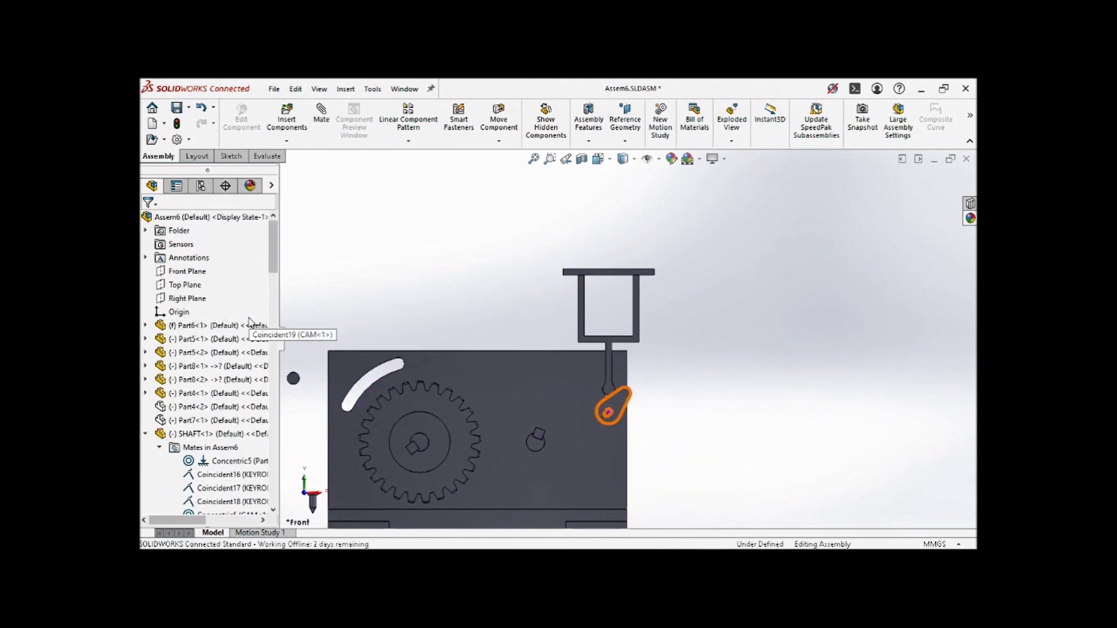
pyautogui.click(233, 407)
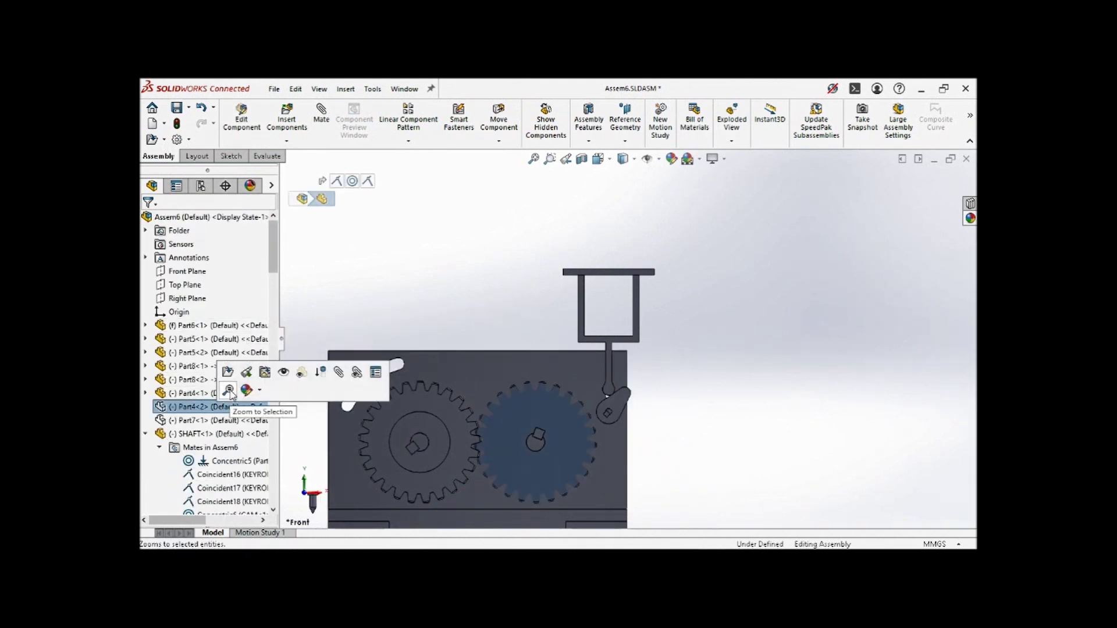
pyautogui.click(283, 373)
pyautogui.click(420, 292)
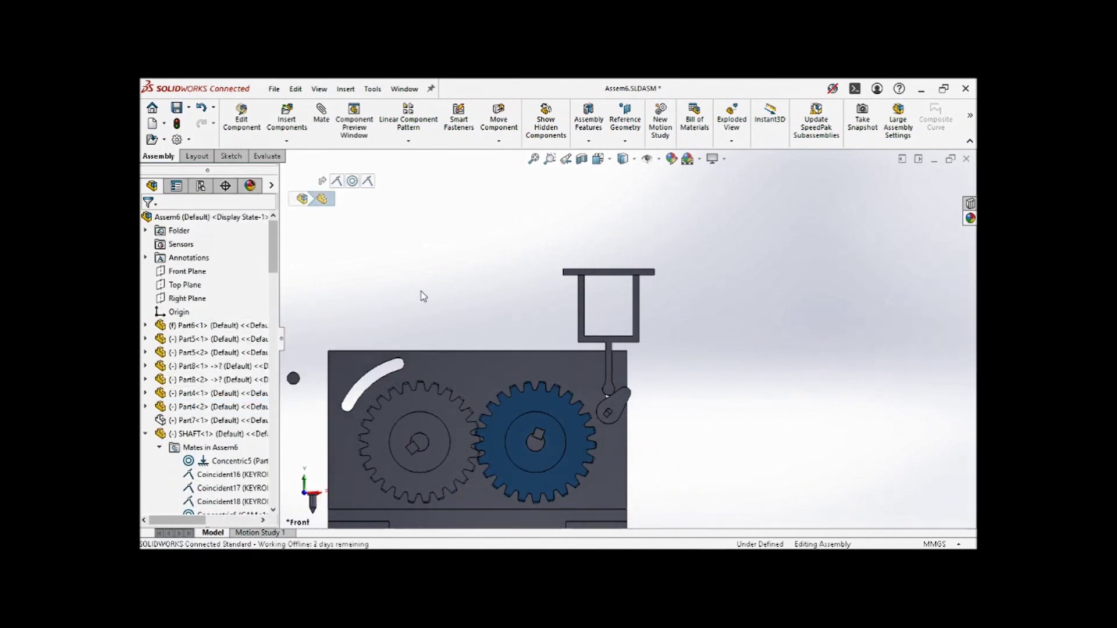
# Step: Start a mechanical Slot mate with the Free constraint and select the cylindrical face of the slot rod
pyautogui.click(316, 120)
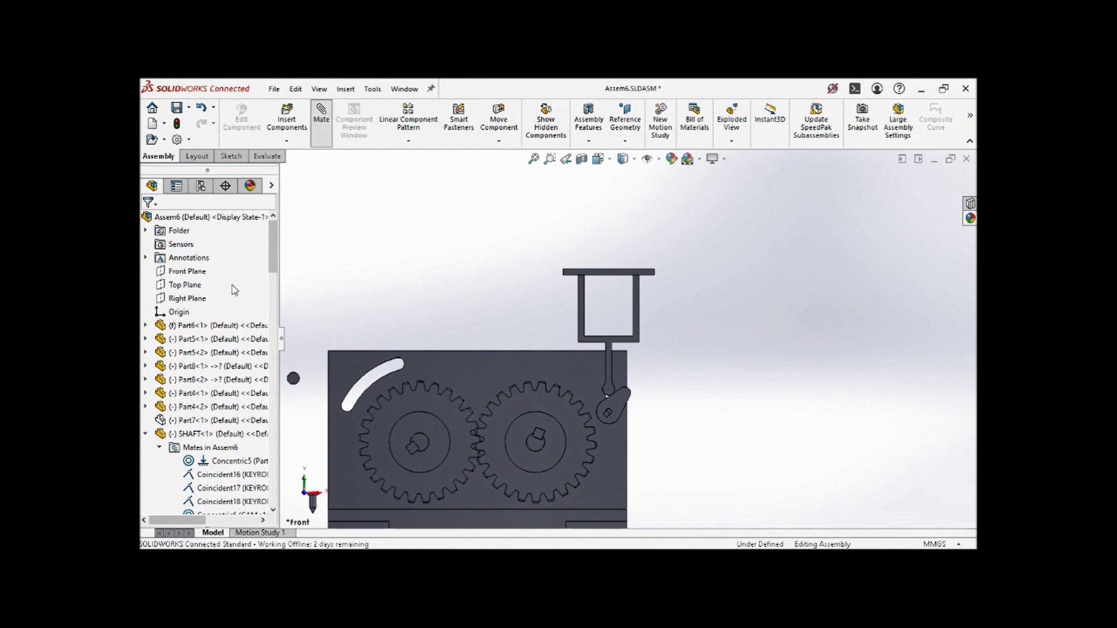
pyautogui.click(237, 259)
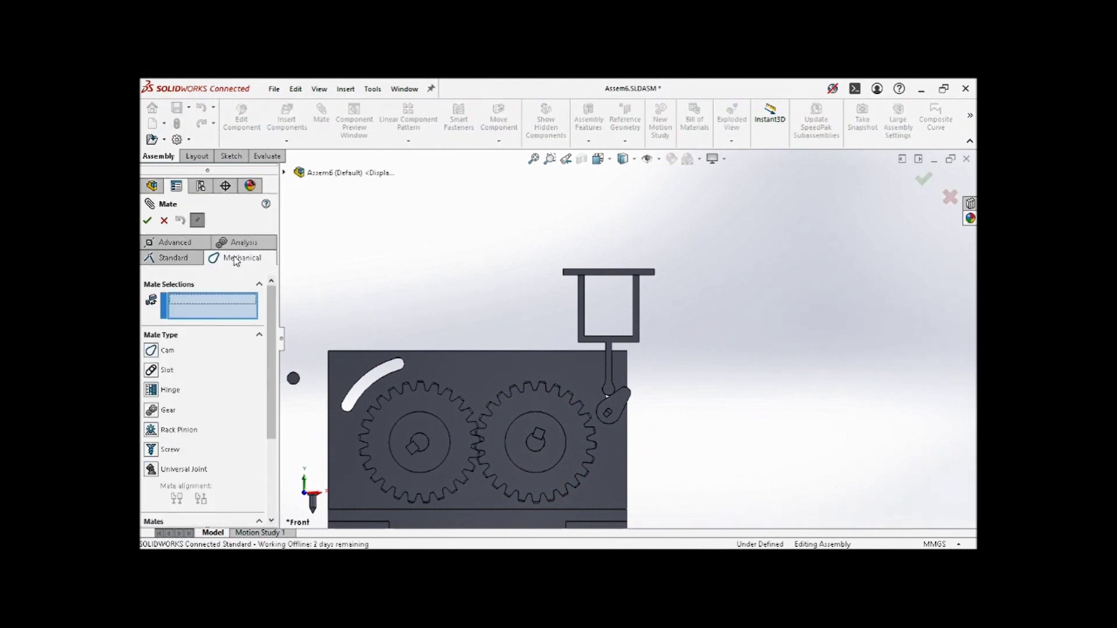
pyautogui.click(151, 371)
pyautogui.scroll(3, 464, 293)
pyautogui.moveTo(462, 294); pyautogui.dragTo(431, 361, button='middle')
pyautogui.scroll(-3, 478, 359)
pyautogui.scroll(-2, 477, 362)
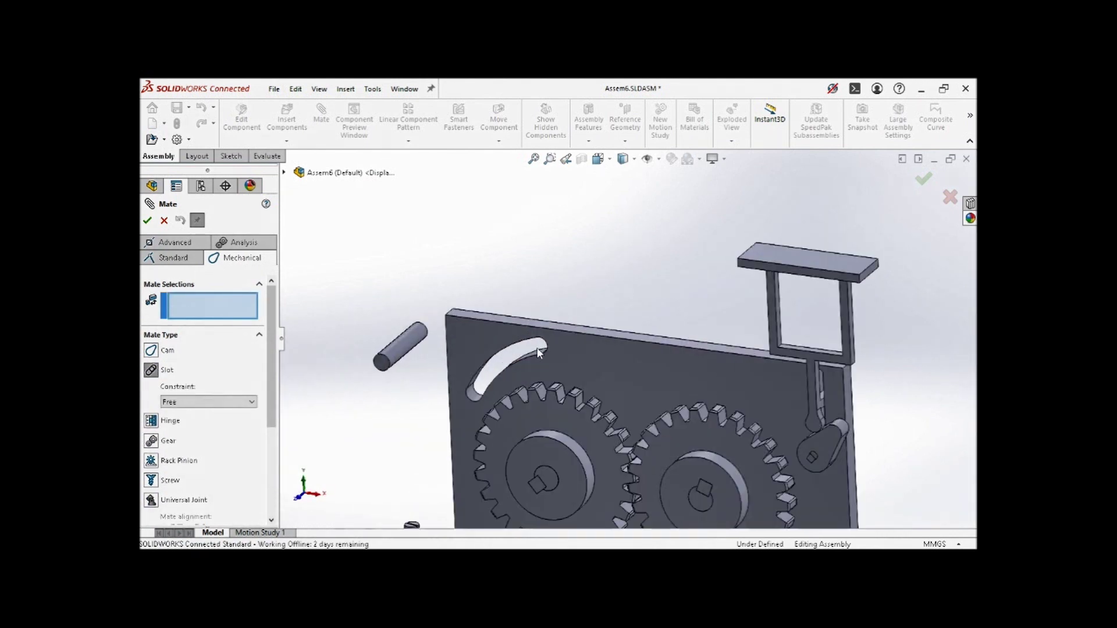
pyautogui.scroll(-1, 505, 377)
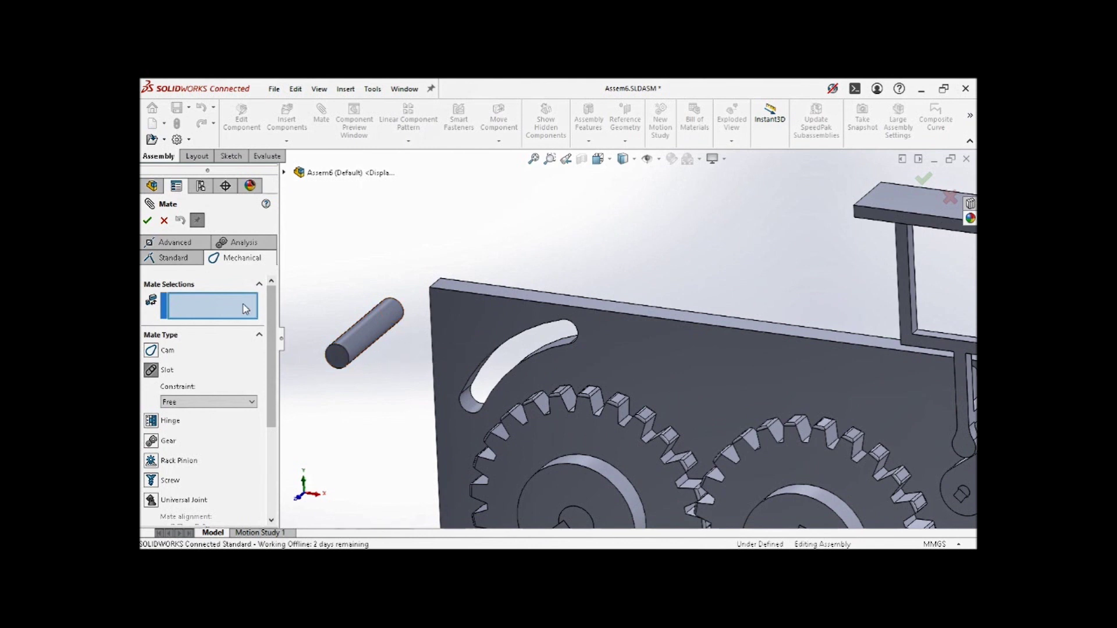
pyautogui.click(359, 335)
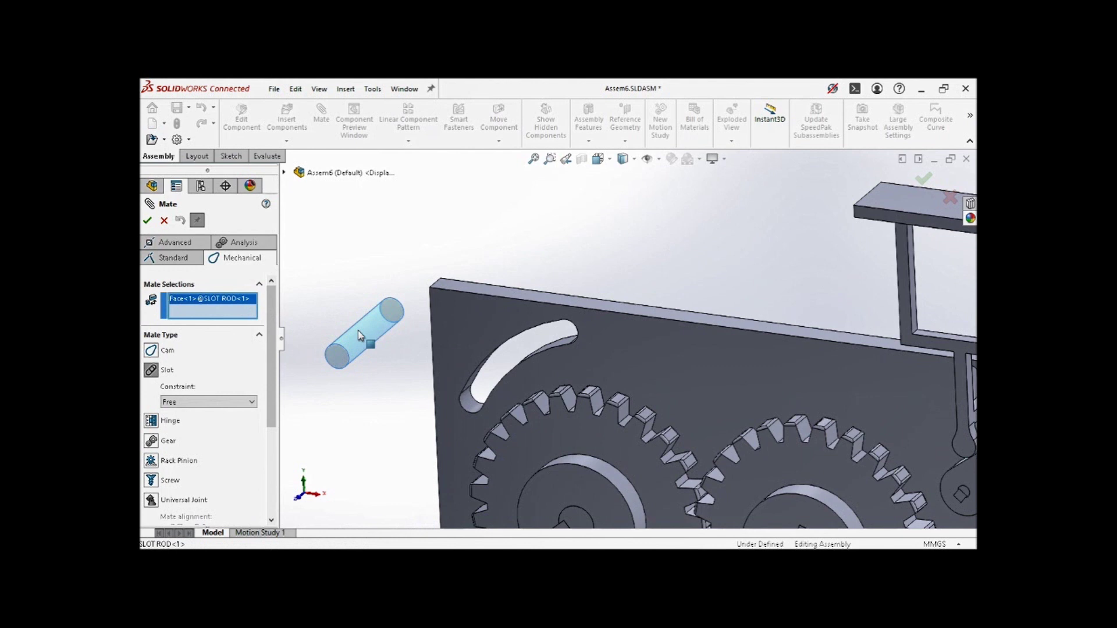
# Step: Mate the rod to the inner face of the plate's curved slot and finish the slot mate
pyautogui.scroll(-3, 442, 373)
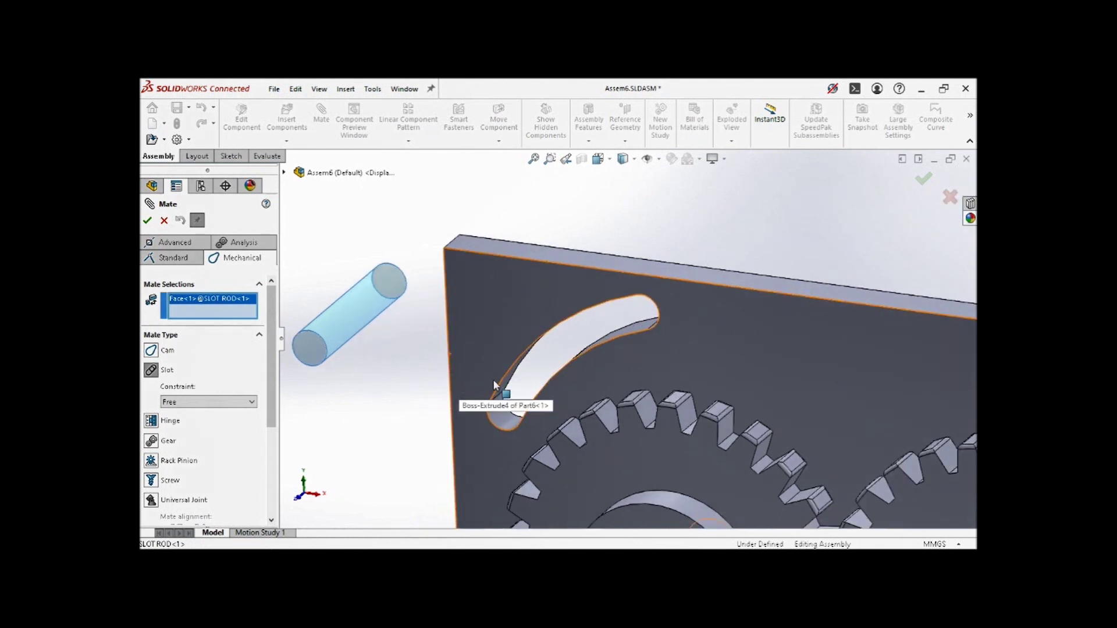
pyautogui.click(505, 391)
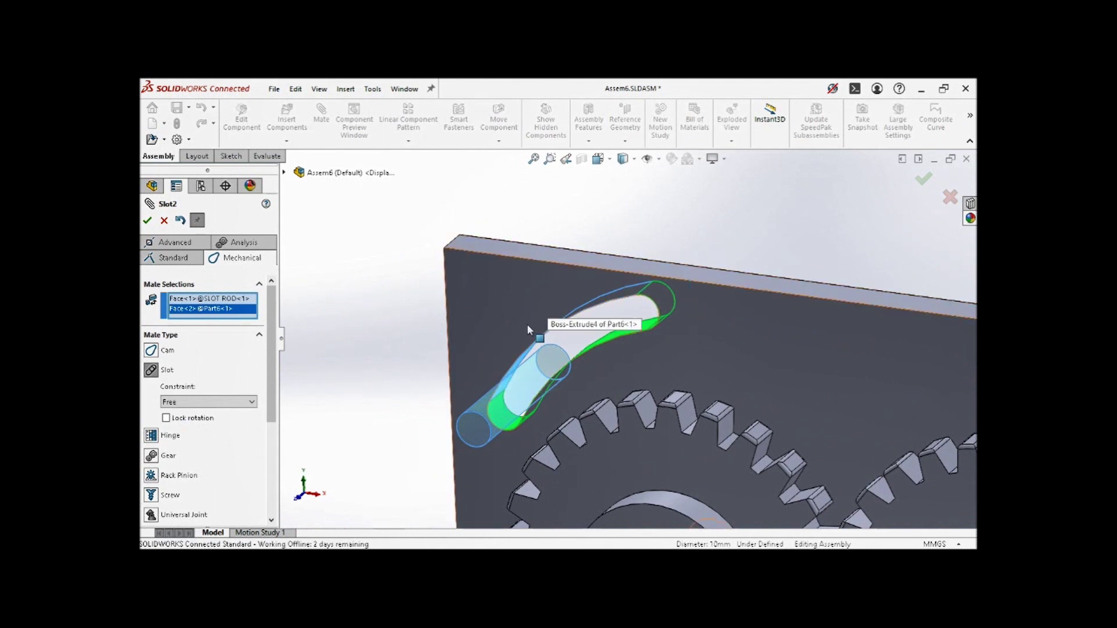
pyautogui.moveTo(516, 362); pyautogui.dragTo(566, 274, button='middle')
pyautogui.scroll(-3, 580, 364)
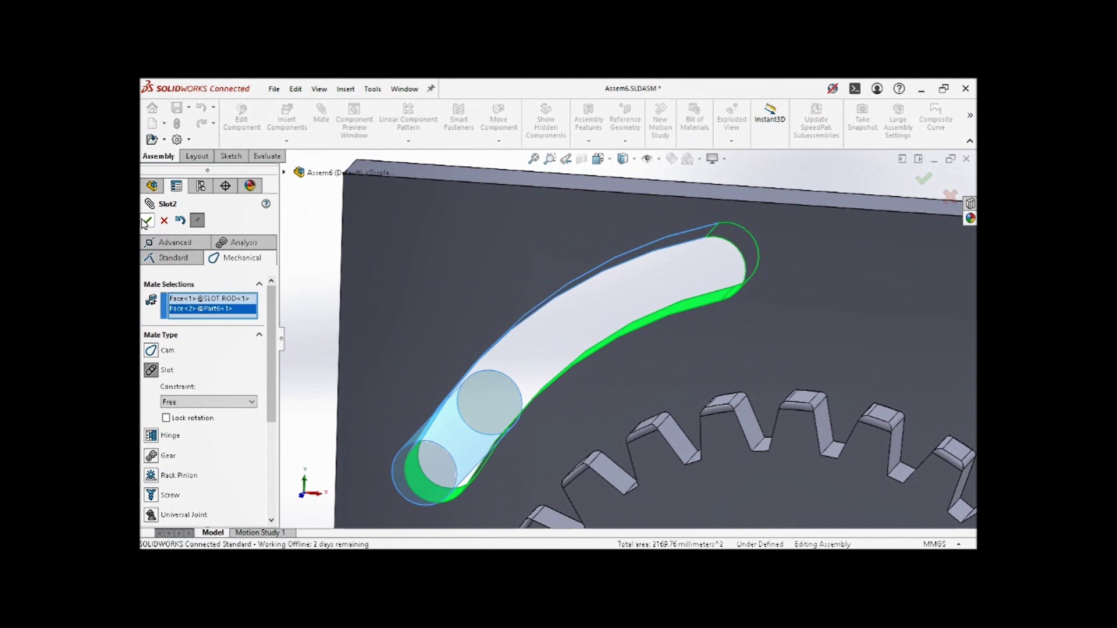
pyautogui.click(147, 221)
pyautogui.click(147, 221)
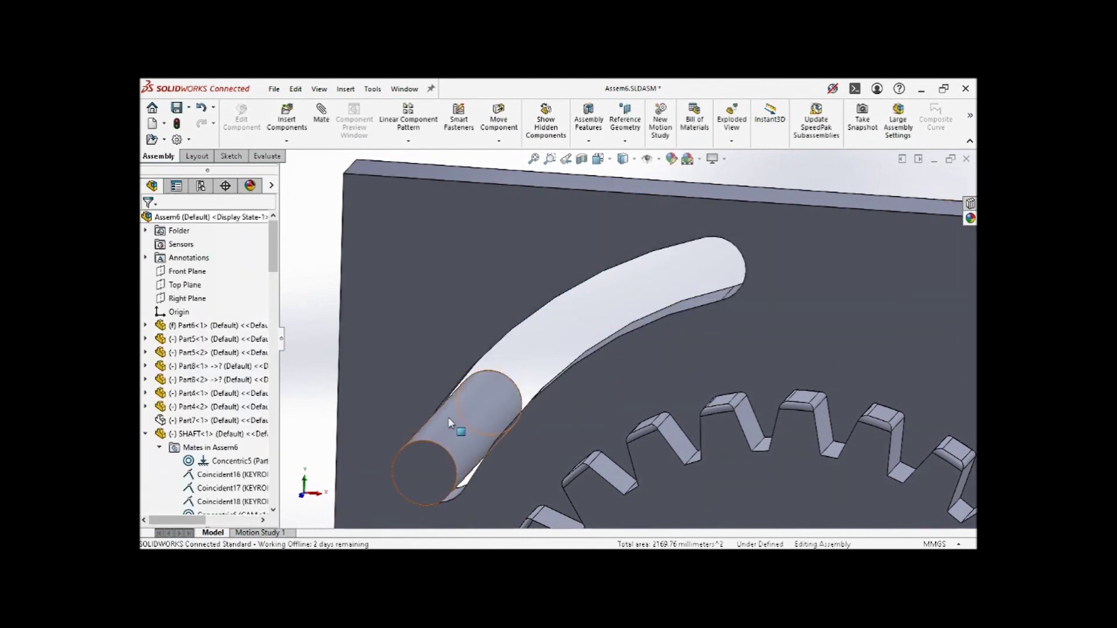
# Step: Move the slot rod along the curved slot to test its motion, and clear the selection
pyautogui.moveTo(491, 414); pyautogui.dragTo(421, 446)
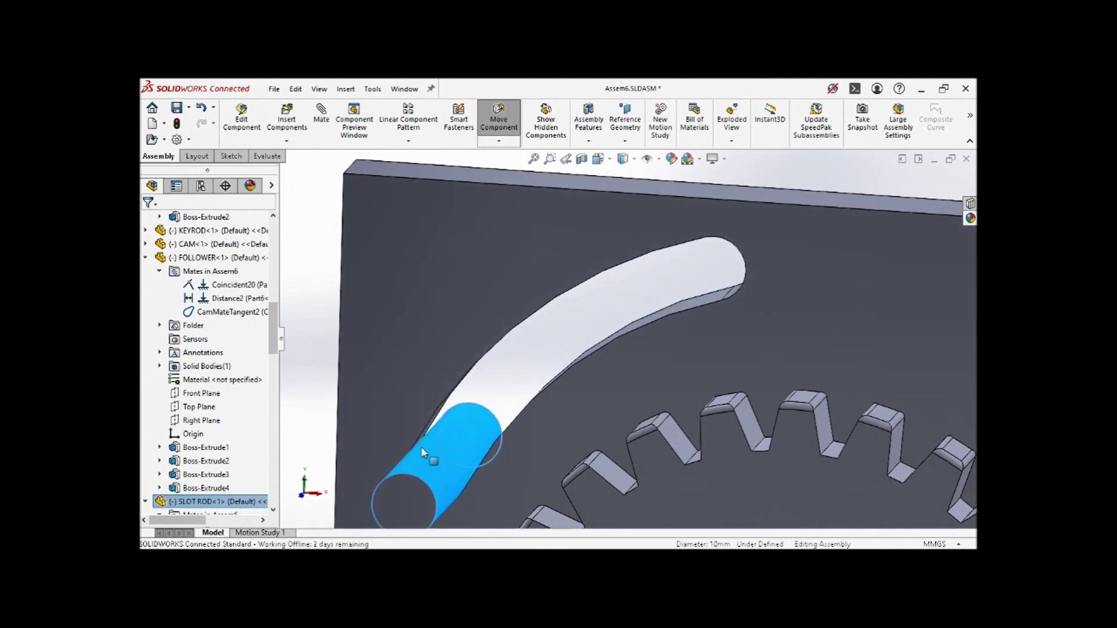
pyautogui.press('Escape')
pyautogui.click(292, 228)
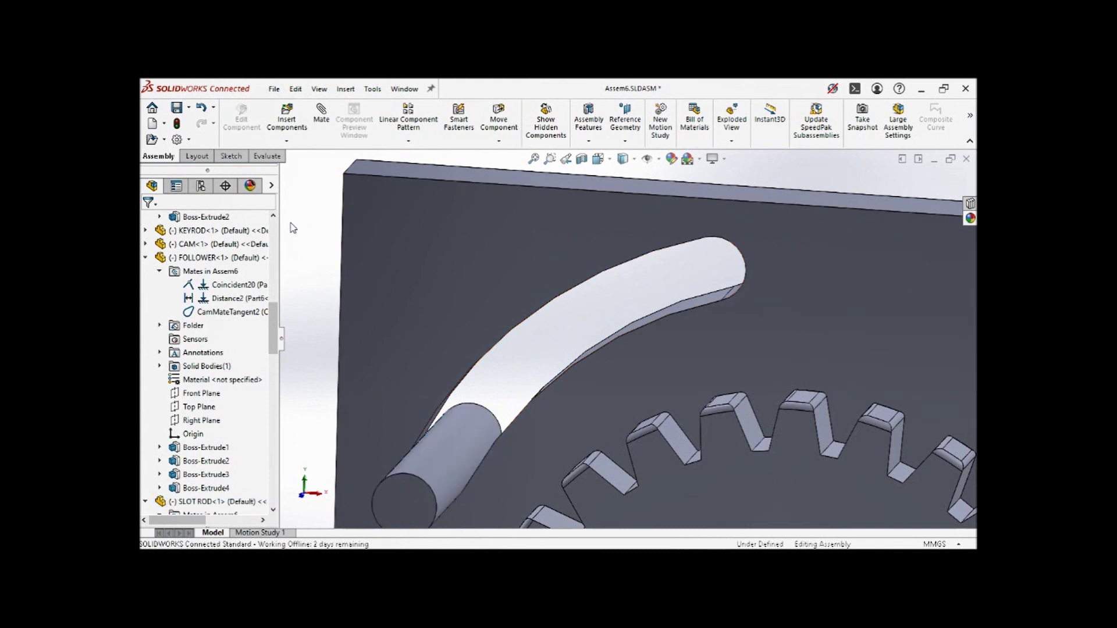
# Step: Start a new mate and choose the mechanical Hinge type
pyautogui.click(329, 125)
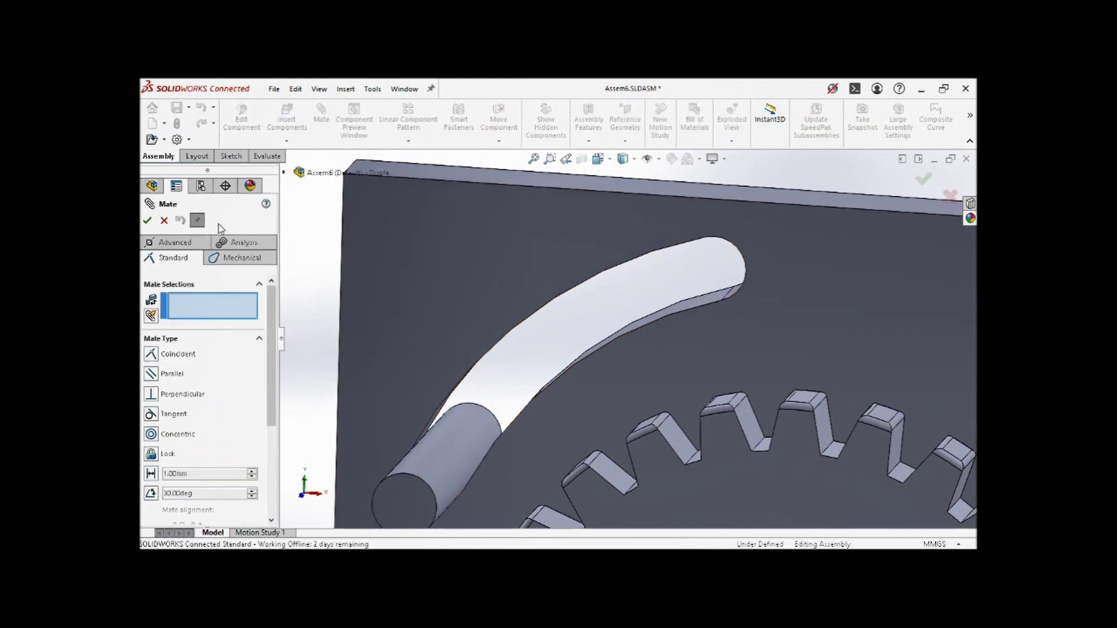
pyautogui.click(222, 258)
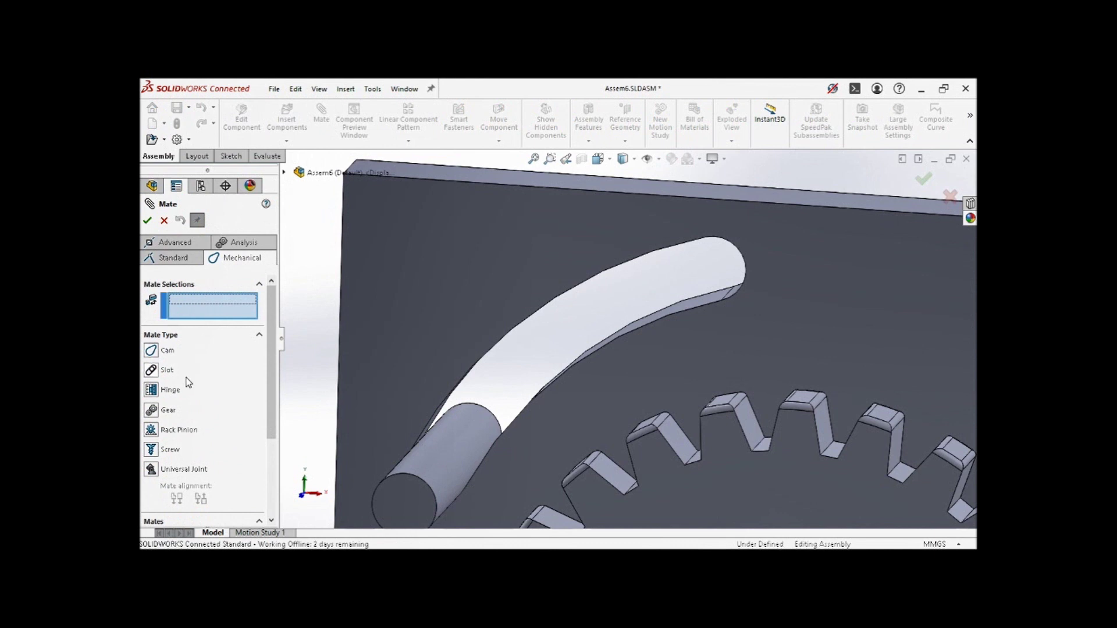
pyautogui.scroll(4, 312, 356)
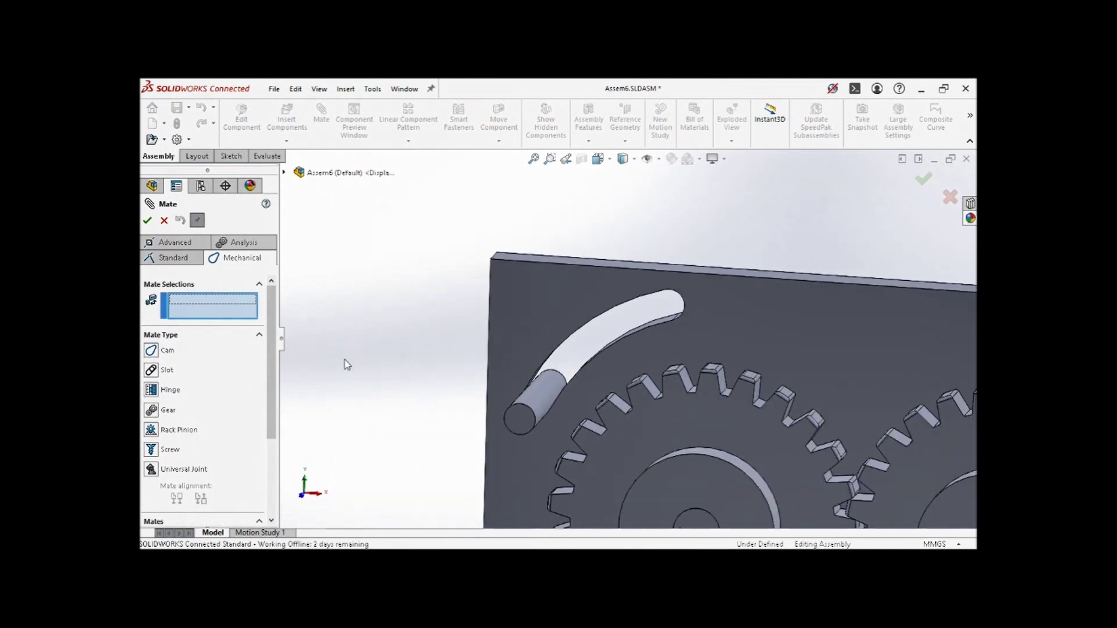
pyautogui.click(151, 390)
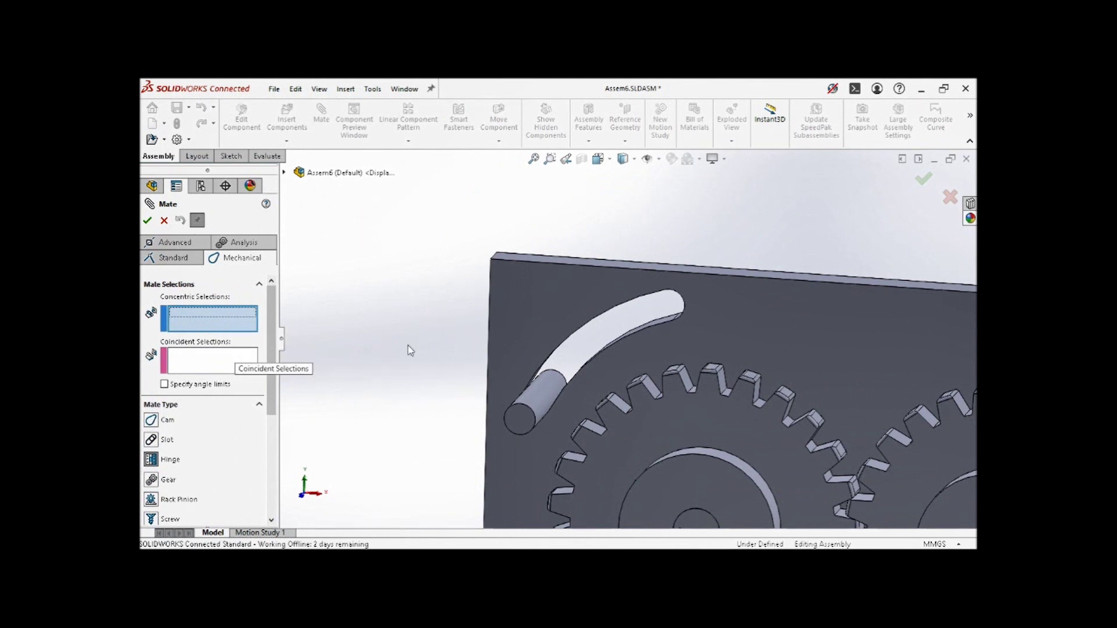
# Step: Set the hinge's concentric selections to the hinge door's pin and the hole in the base part's hinge block
pyautogui.press('f')
pyautogui.scroll(-3, 620, 451)
pyautogui.scroll(2, 622, 432)
pyautogui.moveTo(618, 426); pyautogui.dragTo(589, 459, button='middle')
pyautogui.scroll(3, 611, 454)
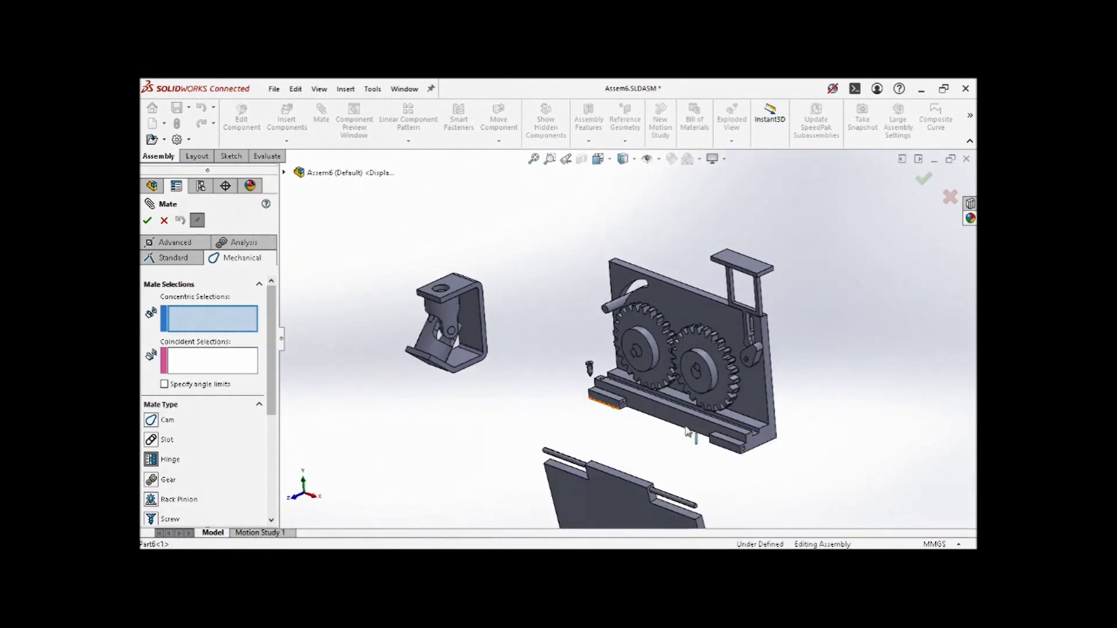
pyautogui.scroll(-3, 640, 444)
pyautogui.scroll(3, 641, 443)
pyautogui.scroll(-3, 634, 444)
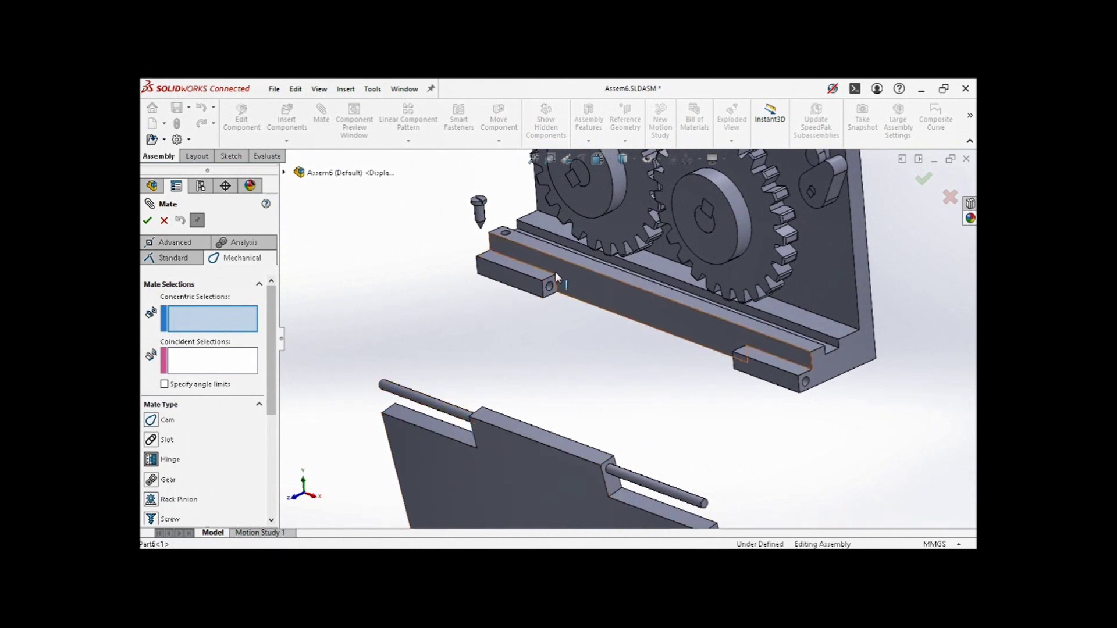
pyautogui.scroll(-2, 550, 294)
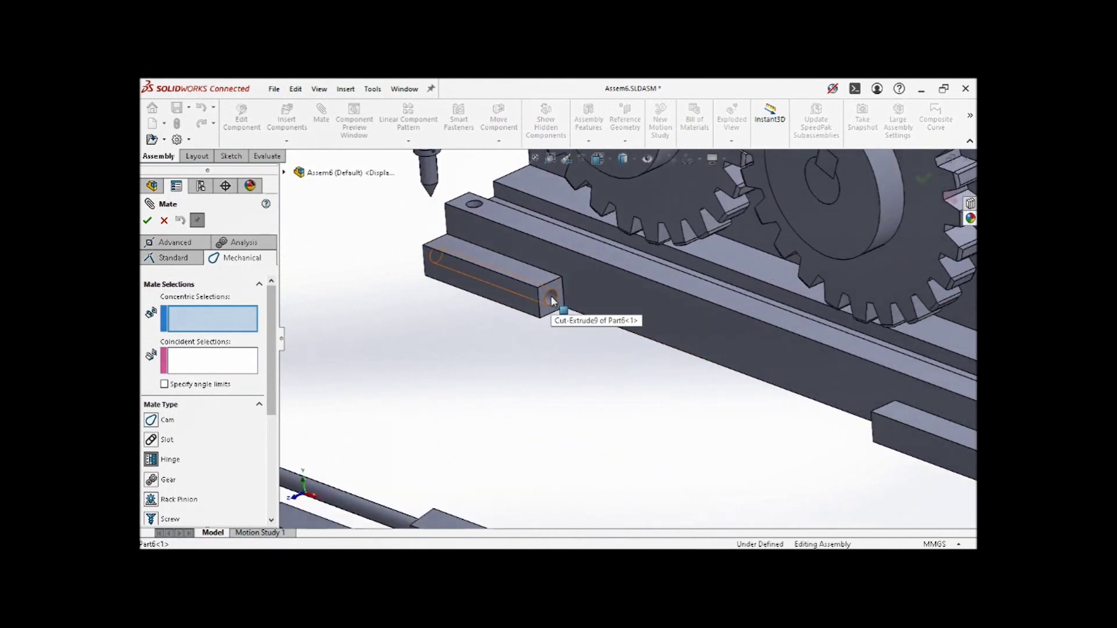
pyautogui.scroll(6, 533, 326)
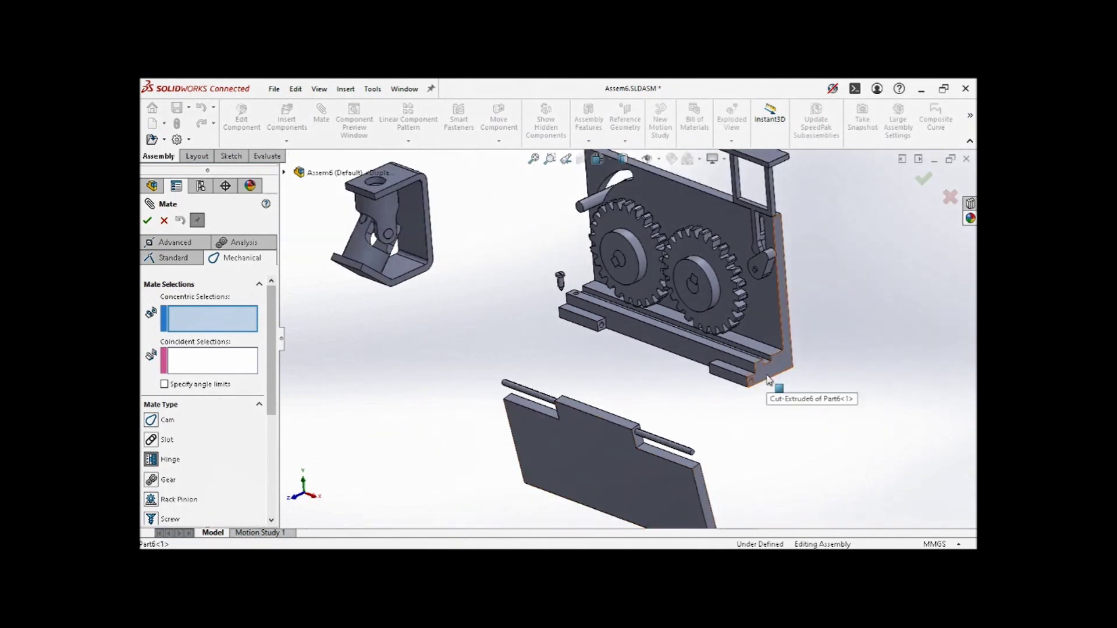
pyautogui.scroll(-1, 575, 347)
pyautogui.scroll(-4, 558, 419)
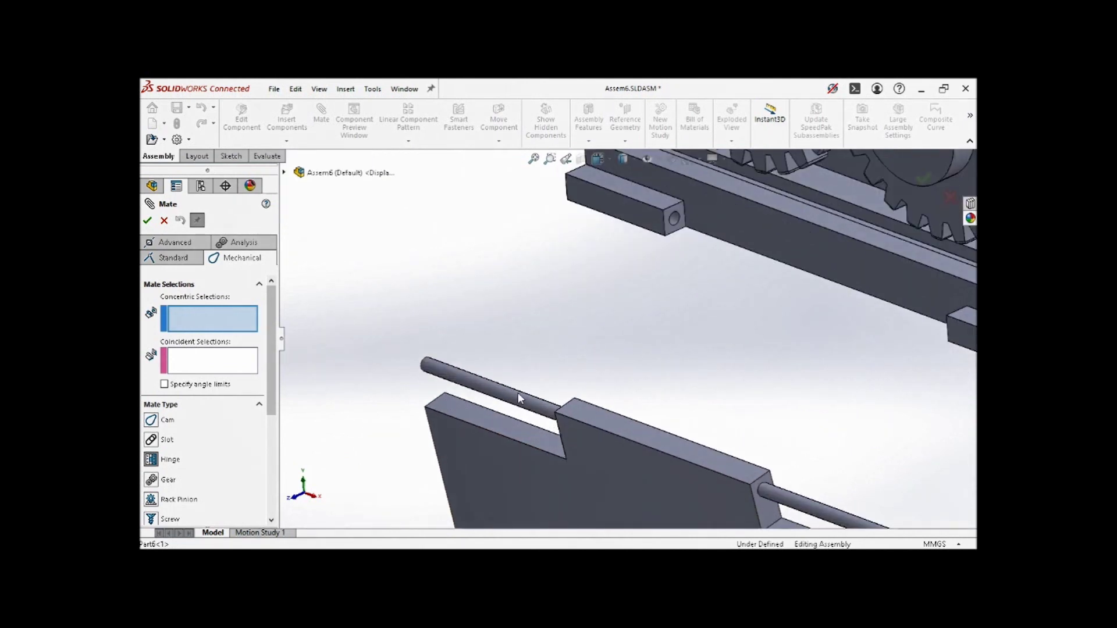
pyautogui.click(517, 399)
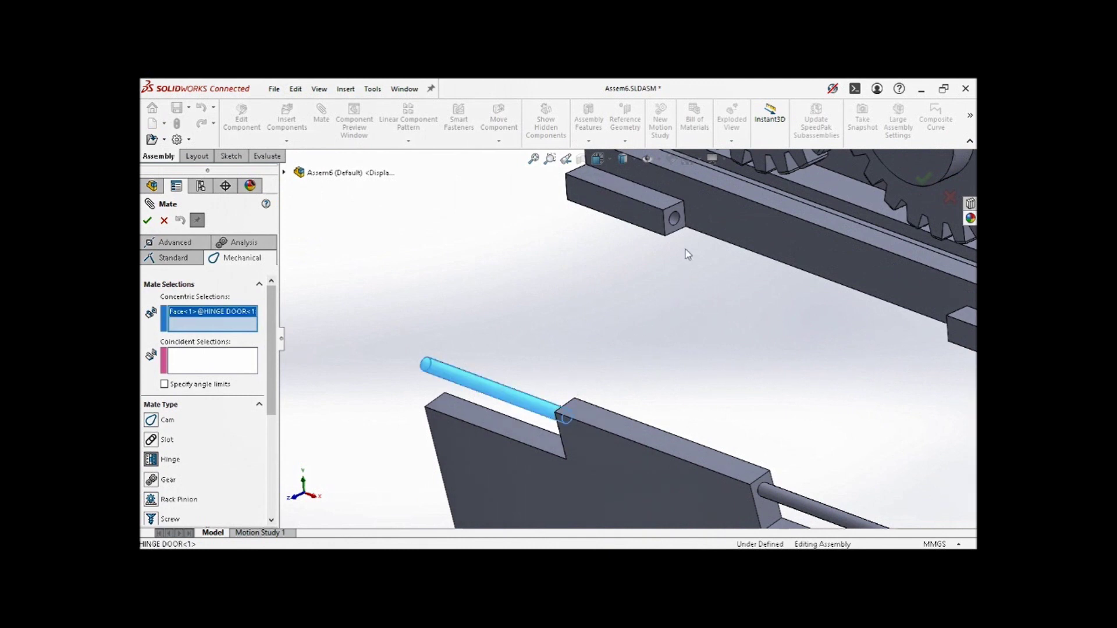
pyautogui.scroll(-3, 687, 242)
pyautogui.click(652, 228)
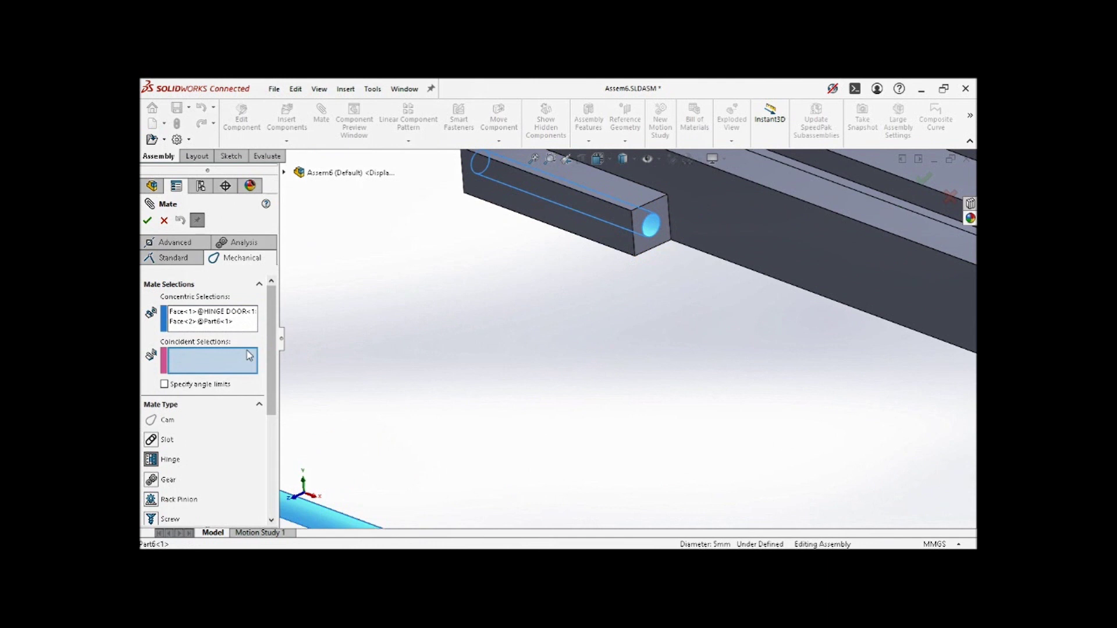
# Step: Set the hinge's coincident selections to the end face of the door's other pin and the base part's side face
pyautogui.scroll(5, 559, 429)
pyautogui.scroll(-3, 732, 406)
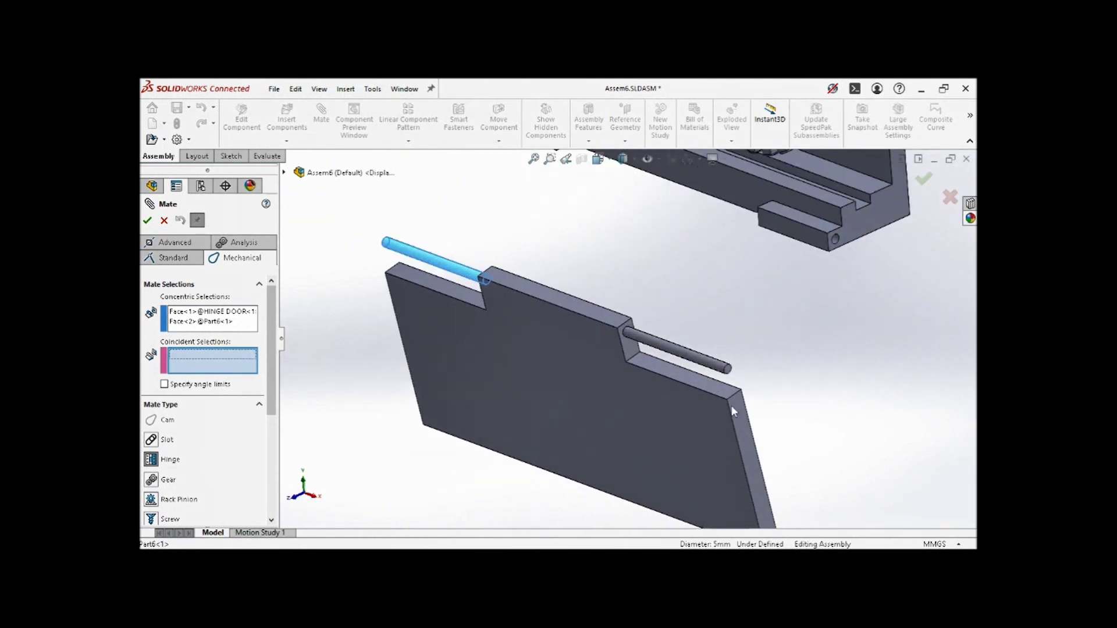
pyautogui.scroll(-3, 759, 386)
pyautogui.click(668, 353)
pyautogui.scroll(5, 675, 338)
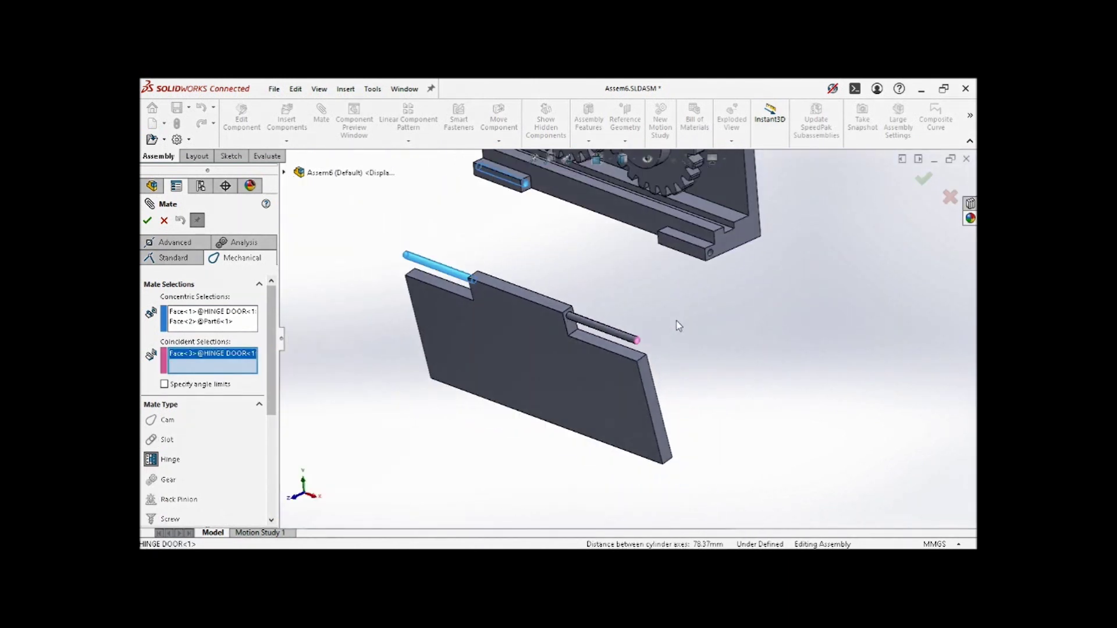
pyautogui.scroll(-3, 678, 326)
pyautogui.click(670, 274)
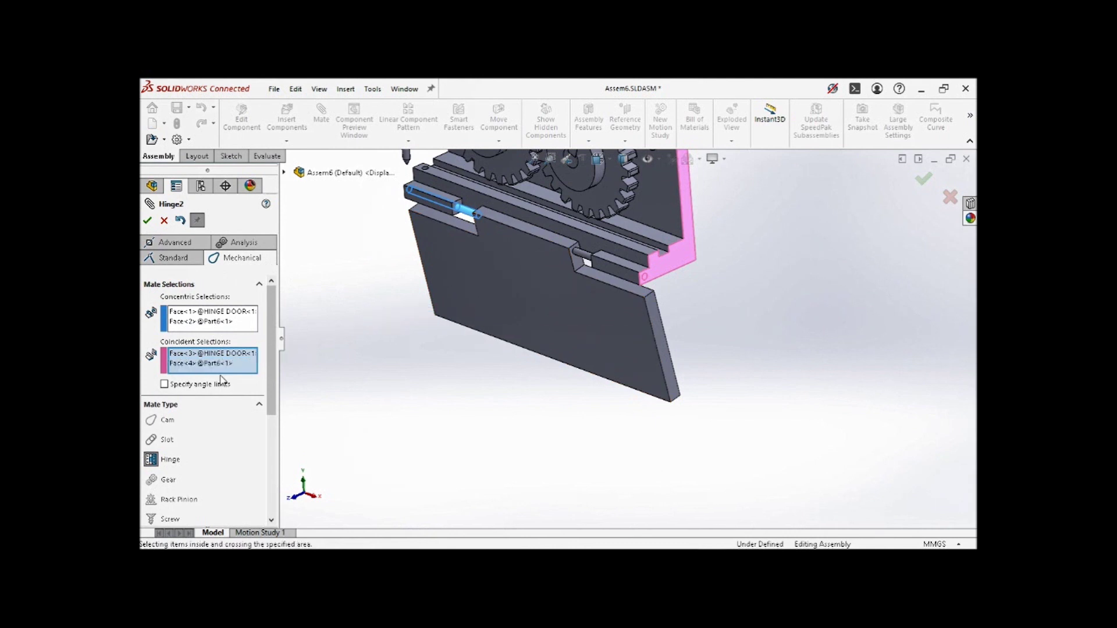
# Step: Finish the hinge mate and swing the hinge door to test its rotation
pyautogui.click(147, 221)
pyautogui.click(165, 221)
pyautogui.moveTo(399, 312); pyautogui.dragTo(364, 319)
pyautogui.click(312, 386)
# Step: Edit the hinge mate to specify angle limits between the base part's front face and the hinge door's large face
pyautogui.scroll(-15, 237, 443)
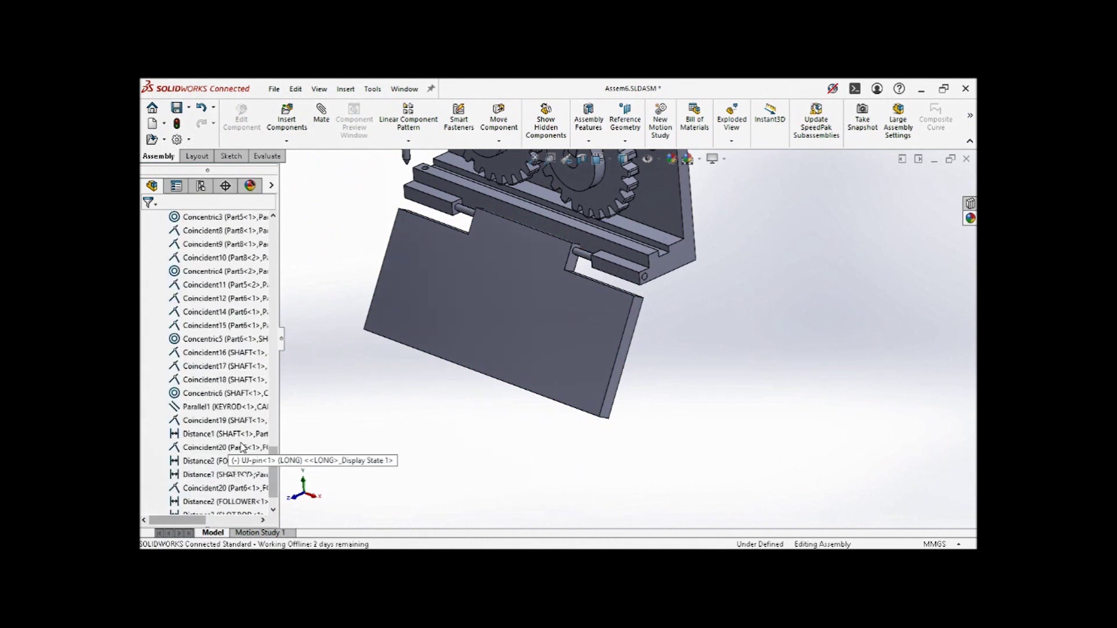
pyautogui.click(239, 493)
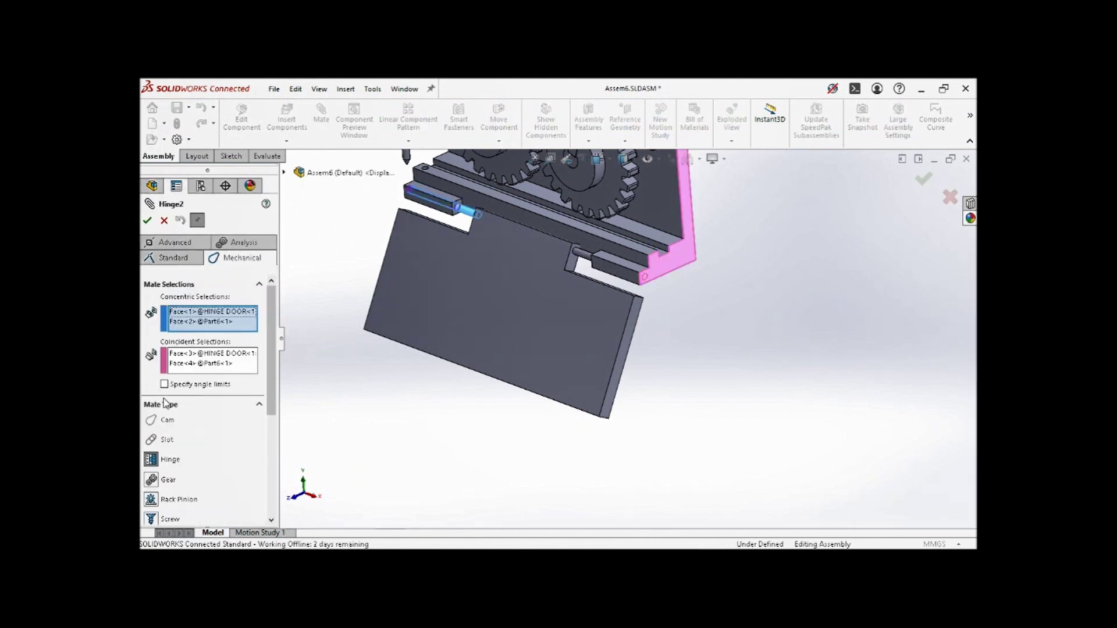
pyautogui.click(177, 385)
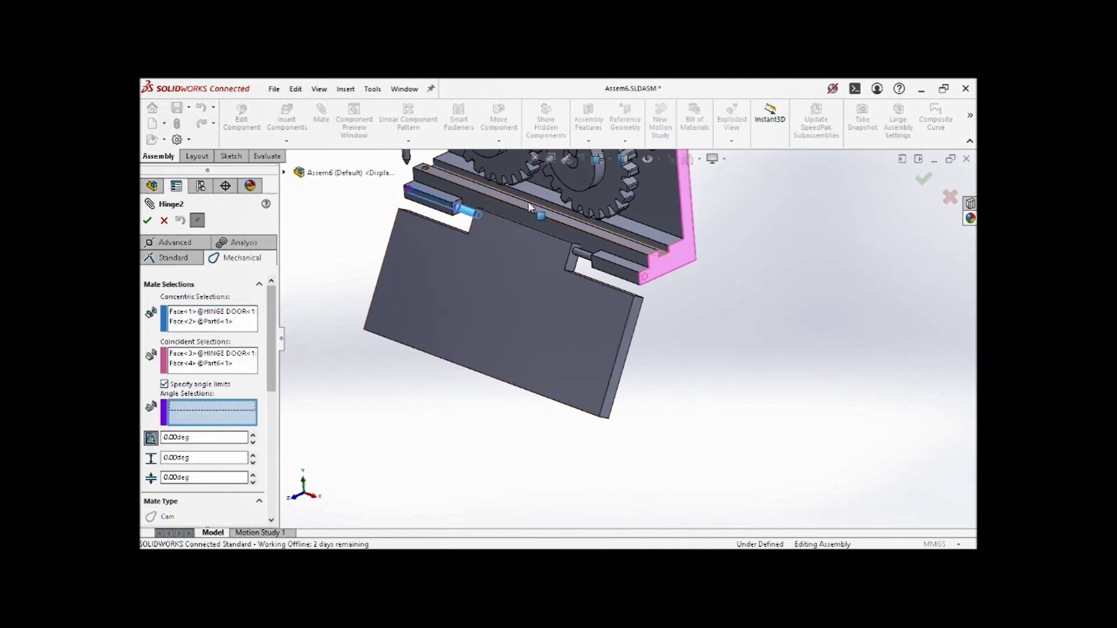
pyautogui.click(523, 215)
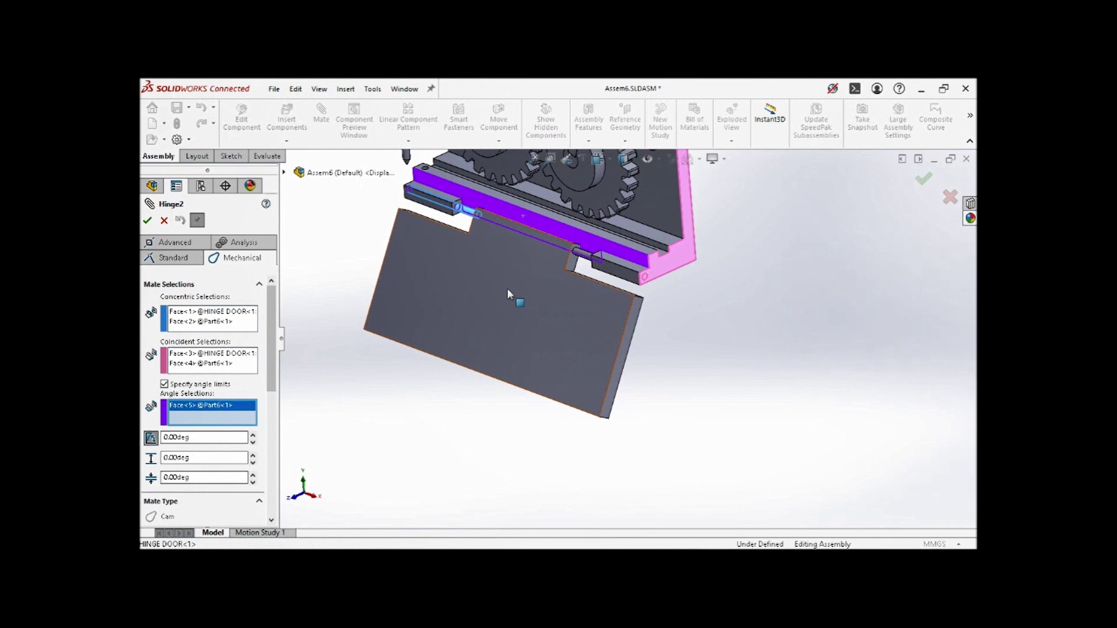
pyautogui.click(508, 287)
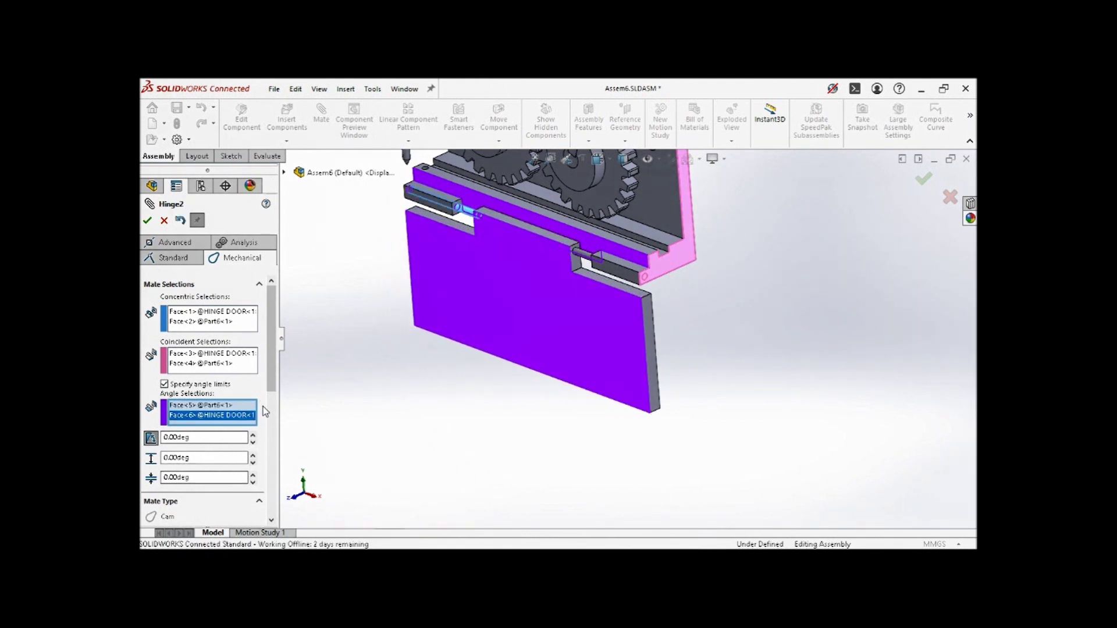
# Step: Raise the hinge angle to 3 degrees and its maximum limit to 11 degrees
pyautogui.click(253, 435)
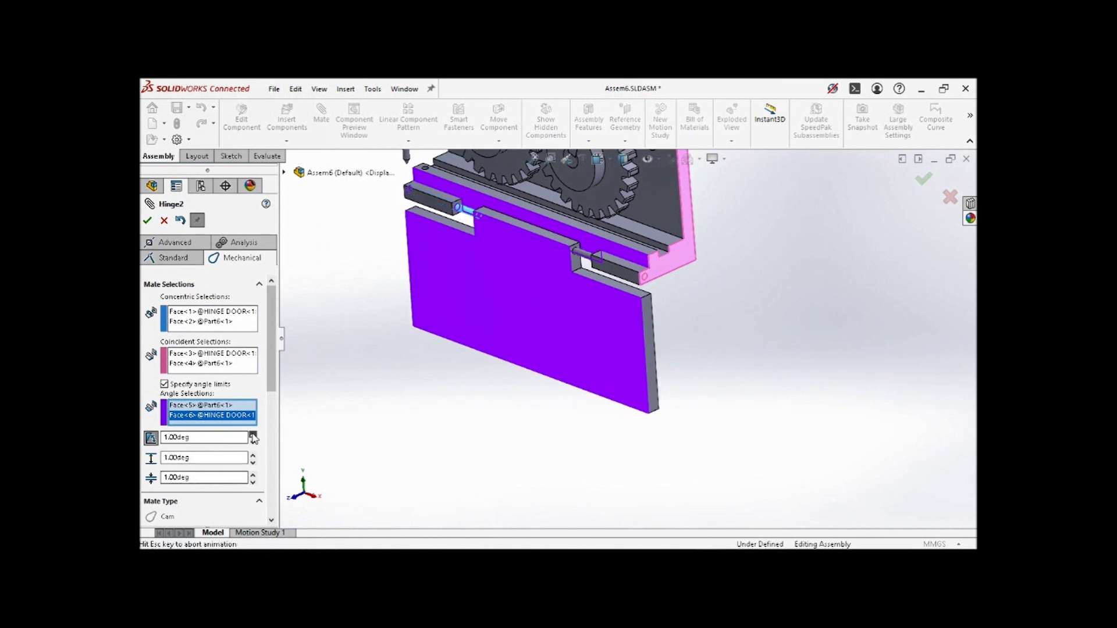
pyautogui.click(252, 456)
pyautogui.click(253, 457)
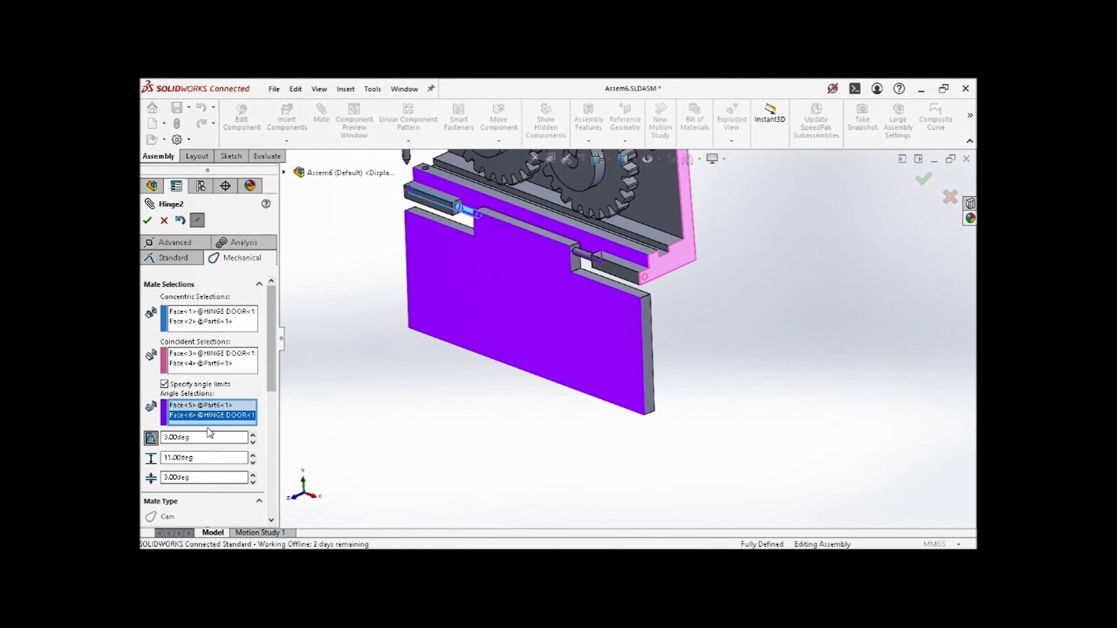
# Step: Set the hinge angle between the base part and the door to 90 degrees
pyautogui.moveTo(213, 439); pyautogui.dragTo(140, 424)
pyautogui.write('90')
pyautogui.press('Return')
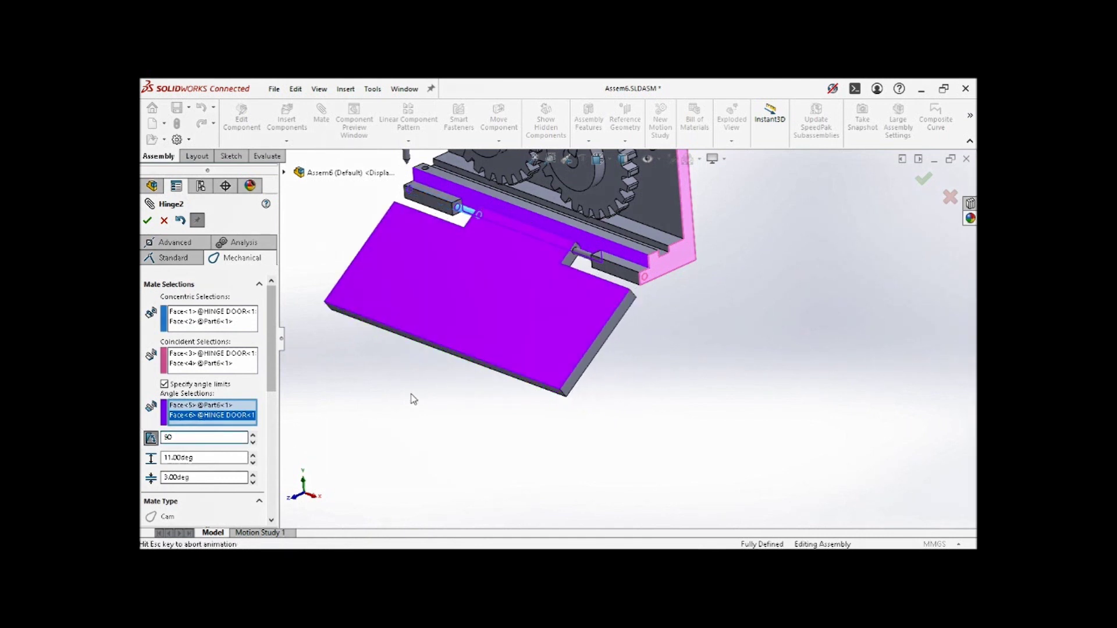
pyautogui.moveTo(419, 401); pyautogui.dragTo(392, 372, button='middle')
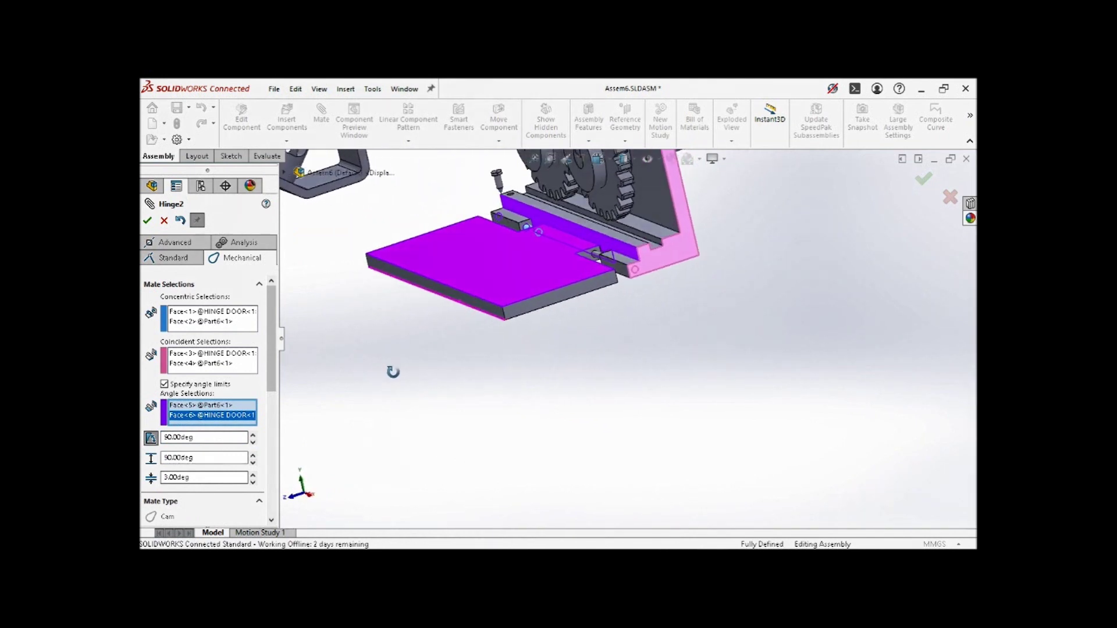
# Step: Set the hinge's minimum angle limit to 10 degrees and finish editing the mate
pyautogui.click(207, 407)
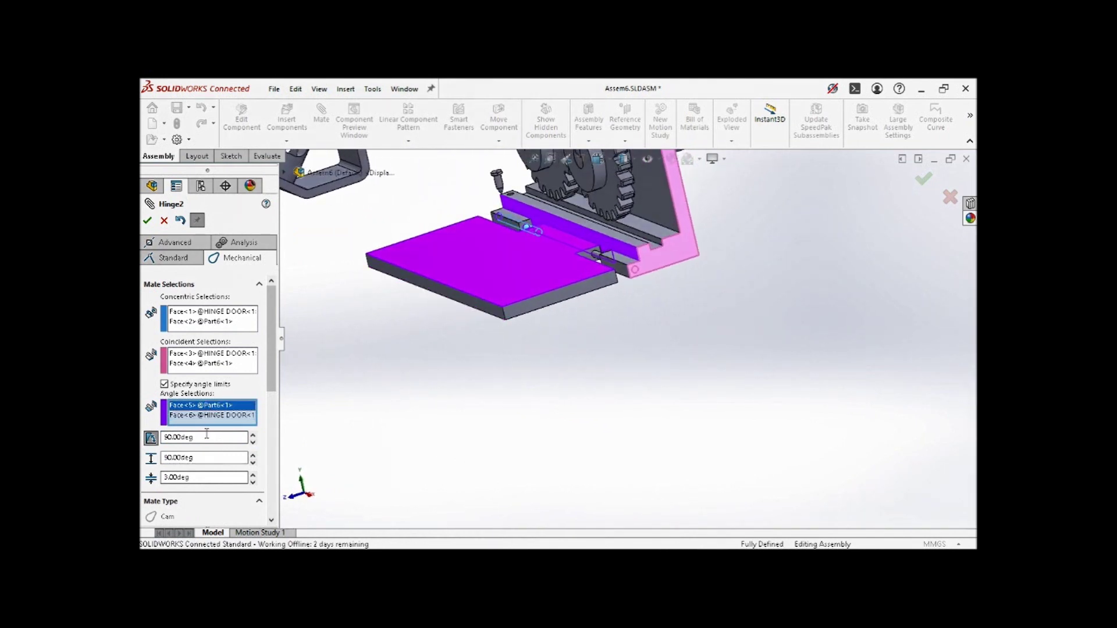
pyautogui.moveTo(207, 477); pyautogui.dragTo(141, 460)
pyautogui.write('10')
pyautogui.press('Return')
pyautogui.click(150, 222)
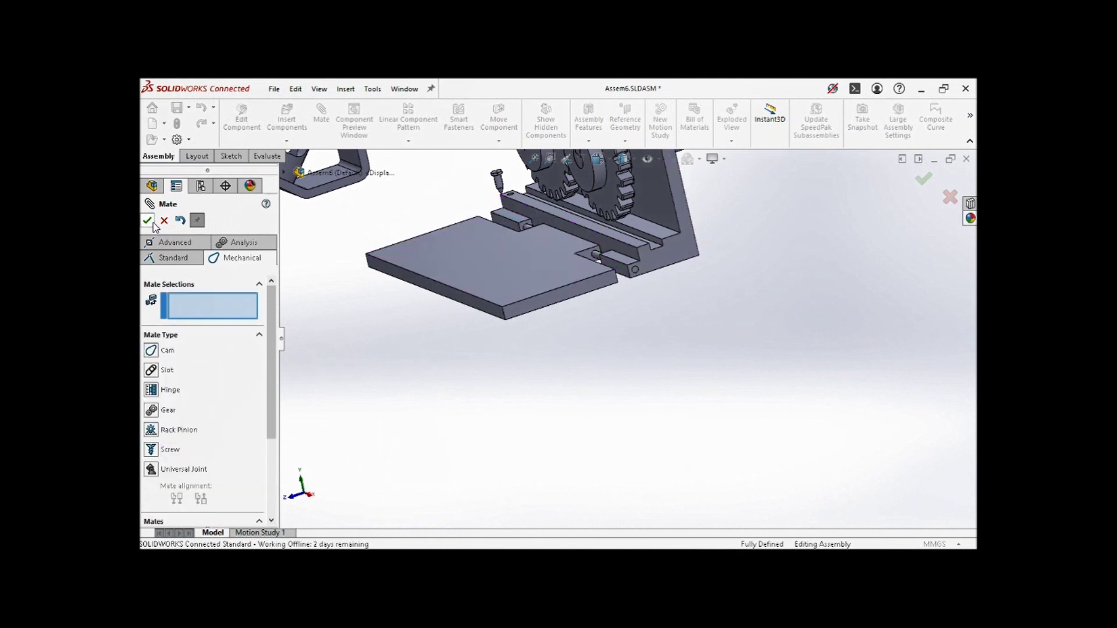
pyautogui.click(150, 222)
# Step: Try to swing the hinge door, and reopen the hinge mate to review its angle limits
pyautogui.moveTo(522, 284); pyautogui.dragTo(437, 287)
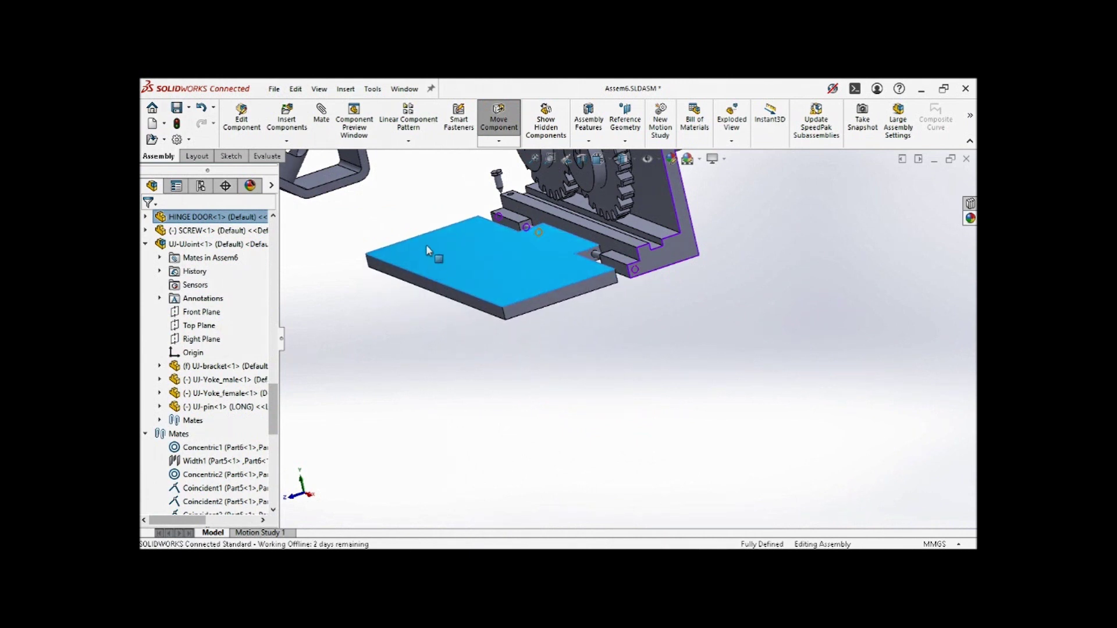
pyautogui.scroll(-5, 238, 420)
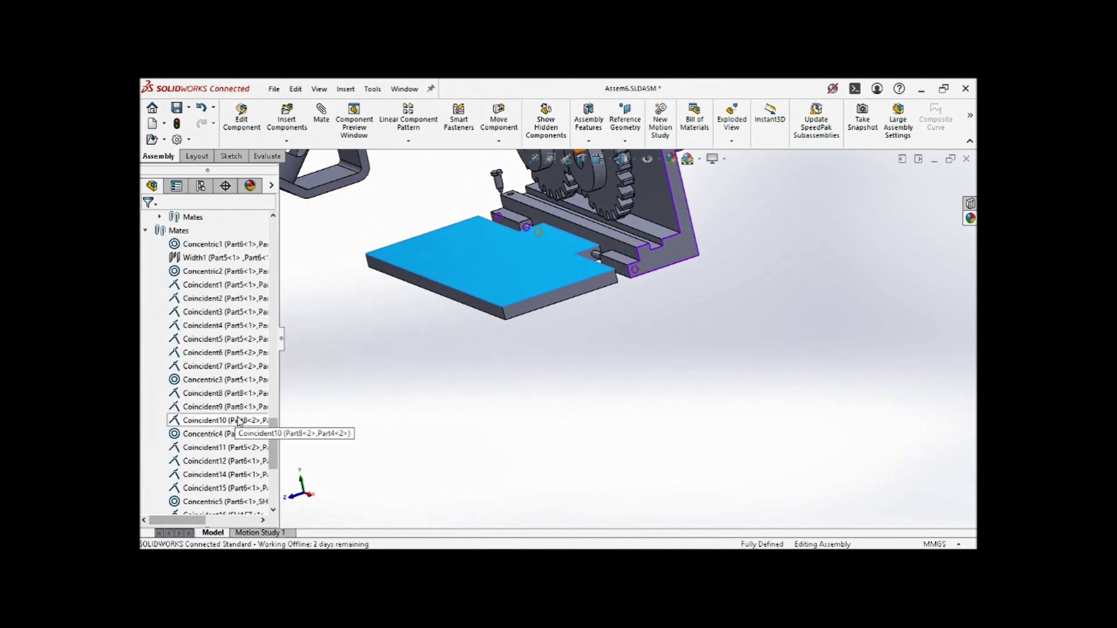
pyautogui.scroll(-5, 239, 420)
pyautogui.click(242, 487)
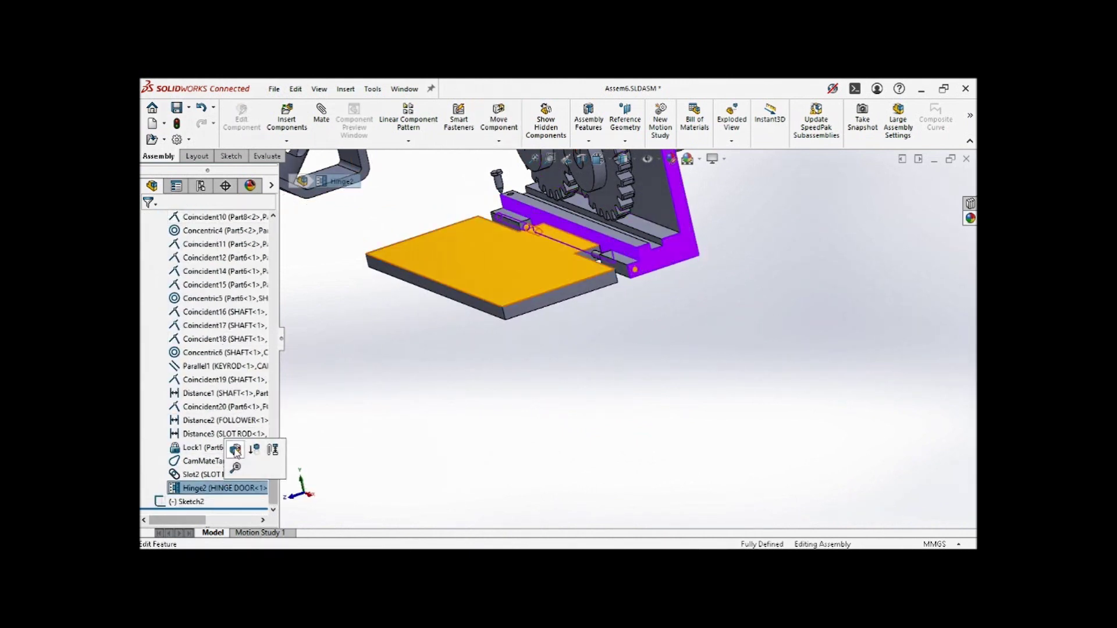
pyautogui.click(235, 451)
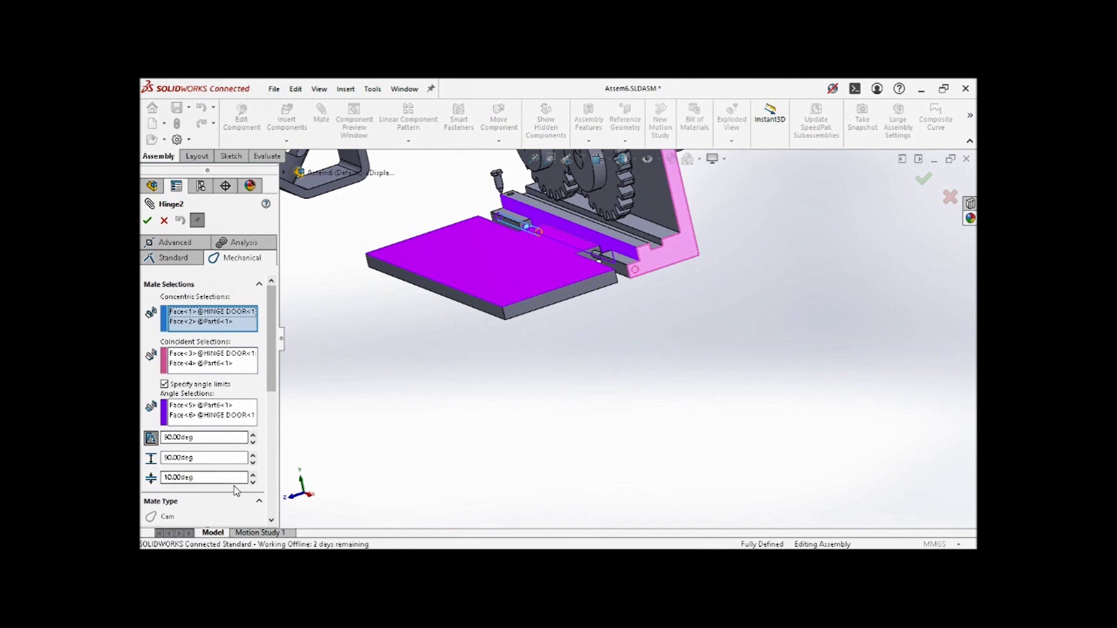
pyautogui.click(148, 220)
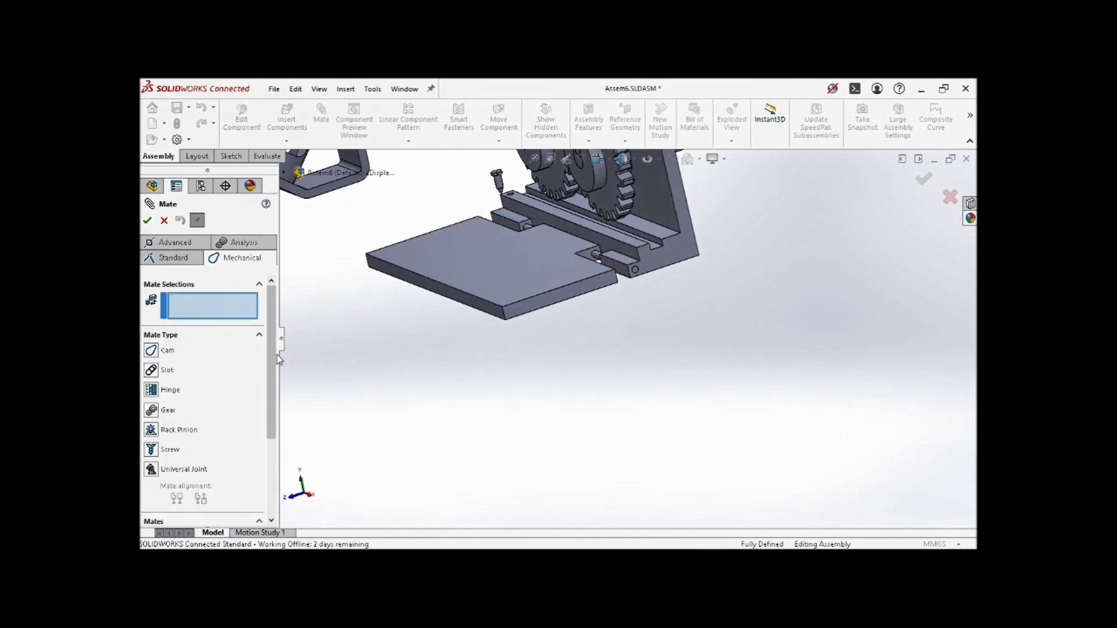
# Step: Add a gear mate between the cylindrical hub faces of the two meshing gears with a 50 mm : 50 mm ratio
pyautogui.click(153, 412)
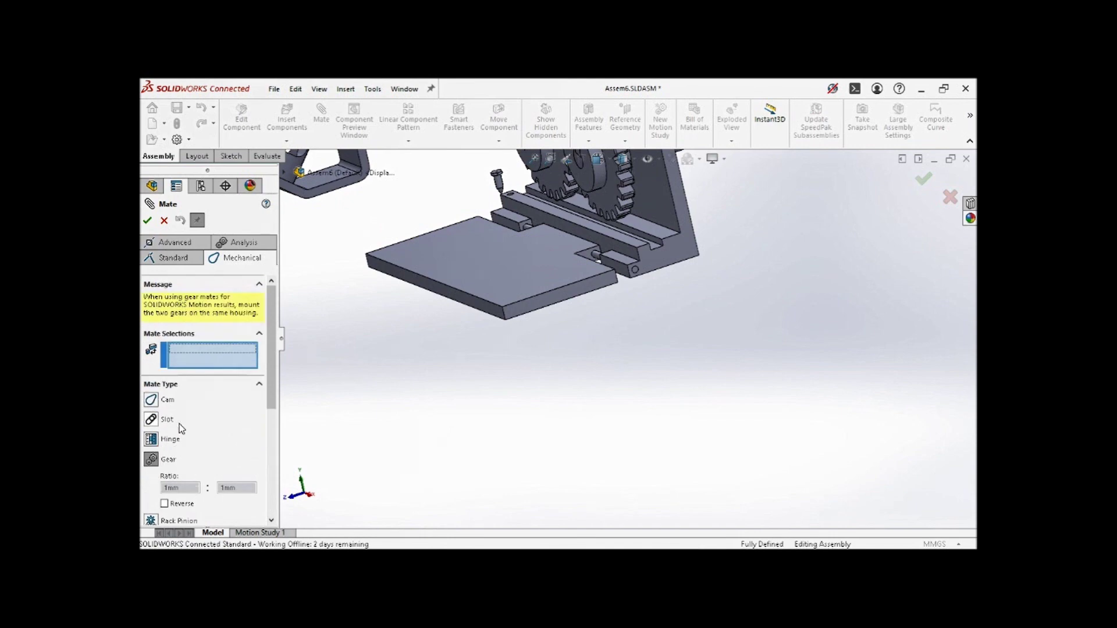
pyautogui.press('f')
pyautogui.scroll(-10, 621, 250)
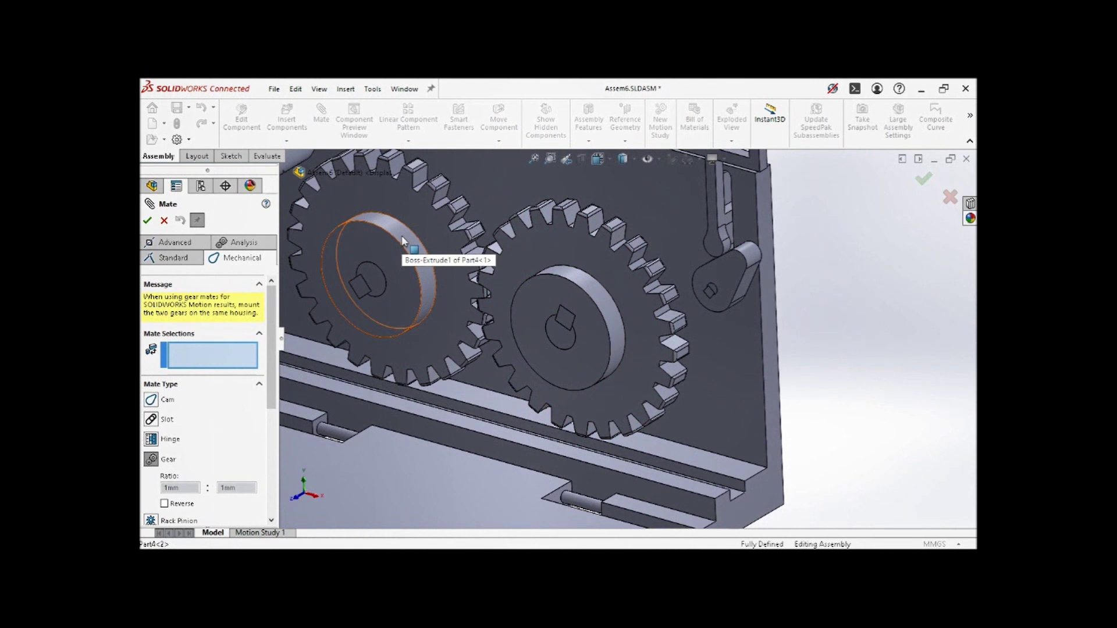
pyautogui.click(402, 241)
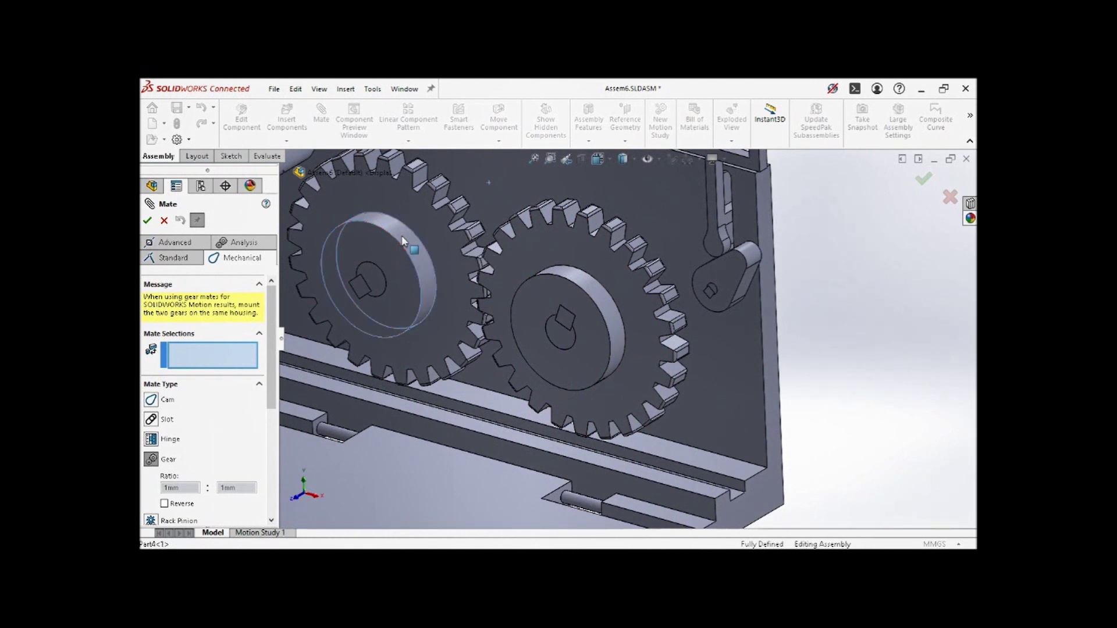
pyautogui.click(554, 275)
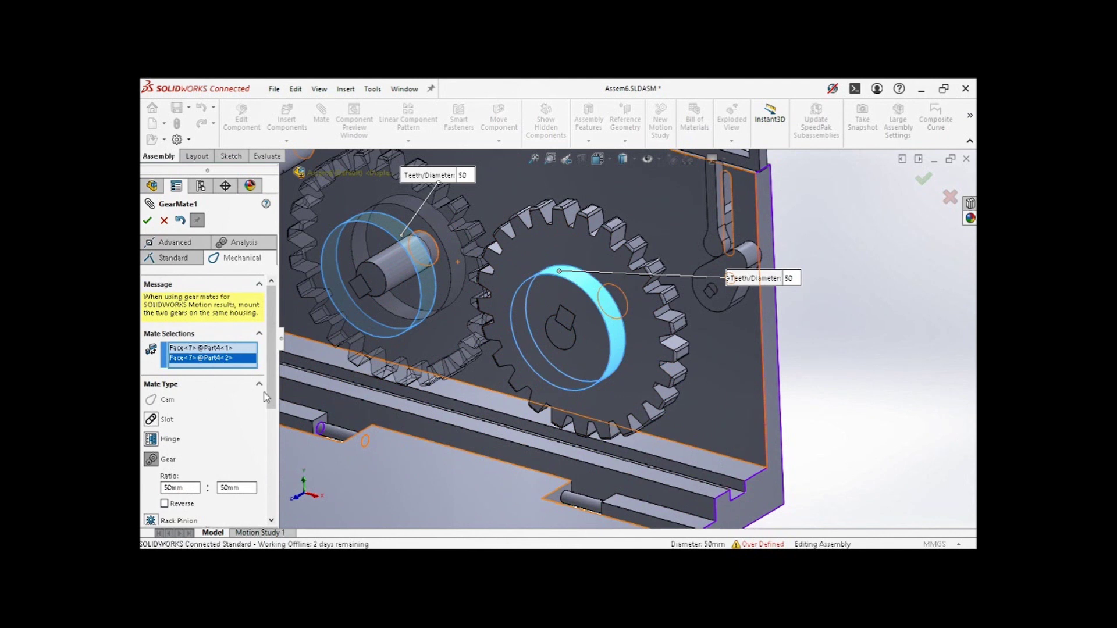
pyautogui.scroll(-3, 263, 392)
pyautogui.scroll(3, 268, 384)
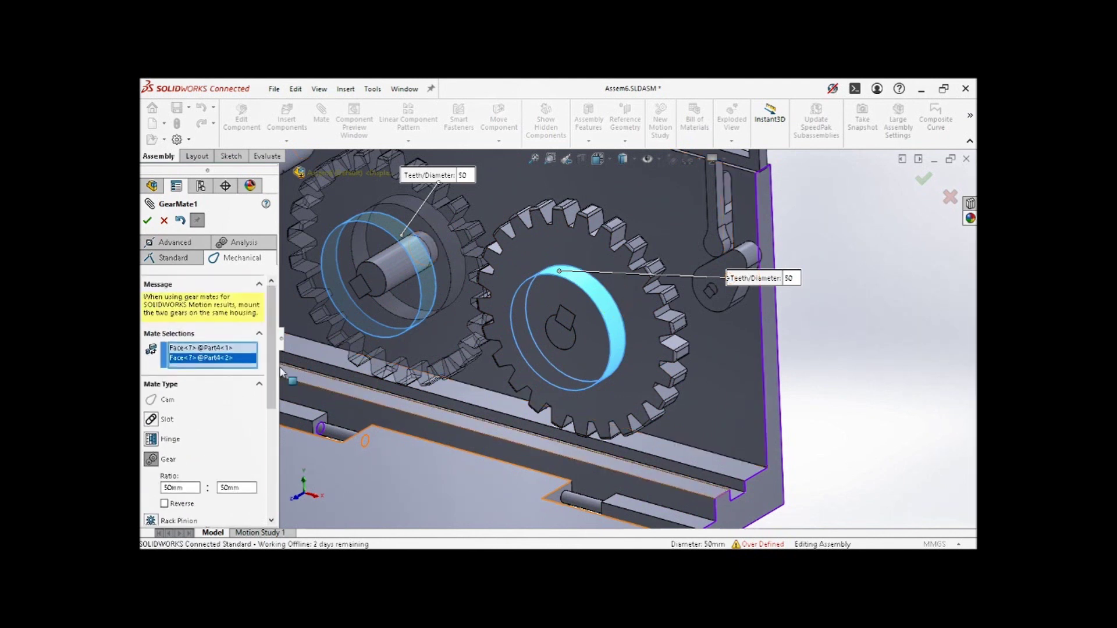
pyautogui.click(147, 222)
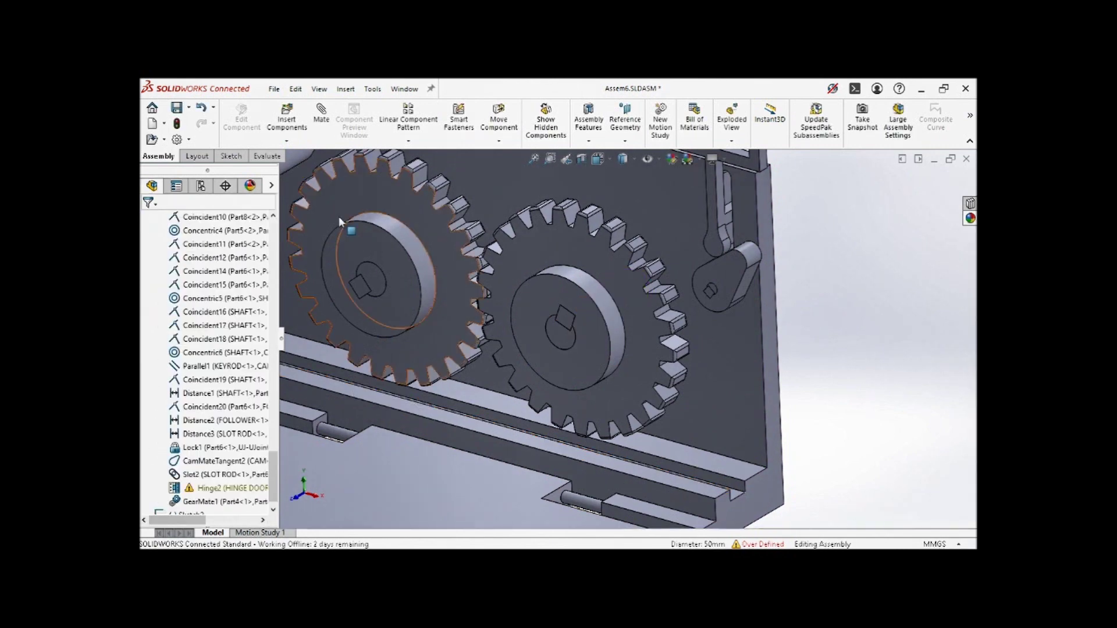
# Step: Rotate the first gear to test the gear mate, then rebuild and save the assembly
pyautogui.moveTo(361, 197); pyautogui.dragTo(399, 204)
pyautogui.scroll(1, 399, 205)
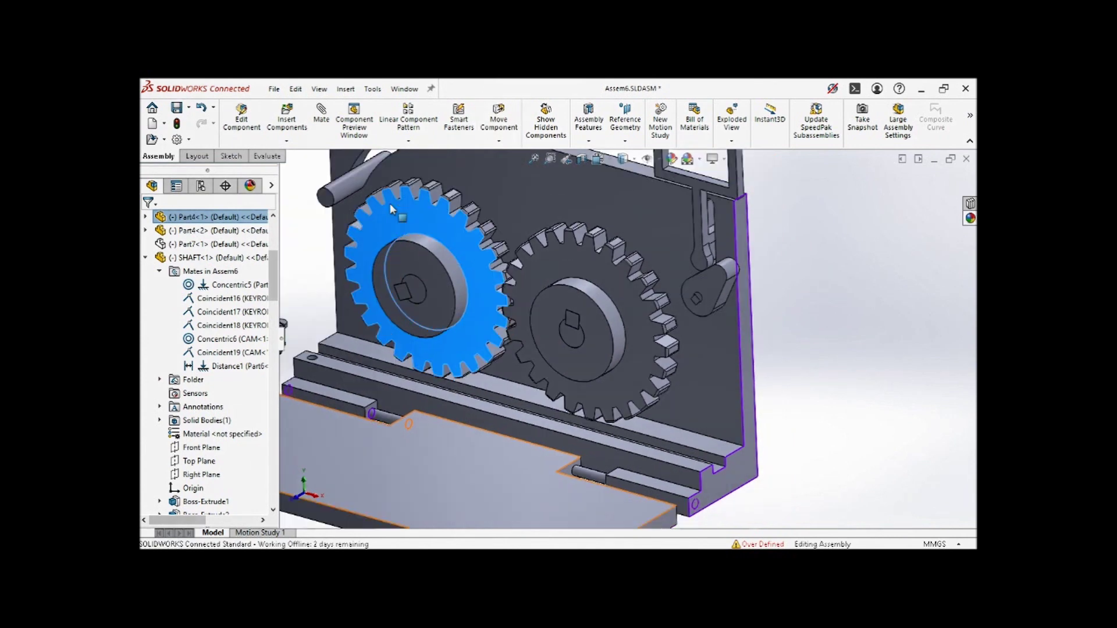
pyautogui.click(321, 285)
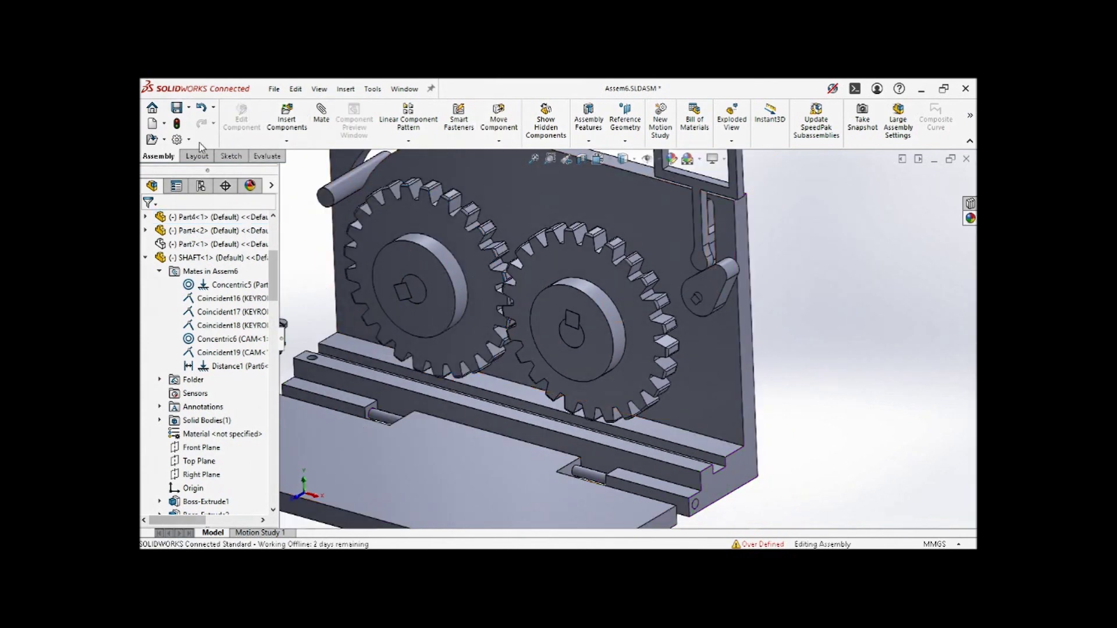
pyautogui.click(175, 109)
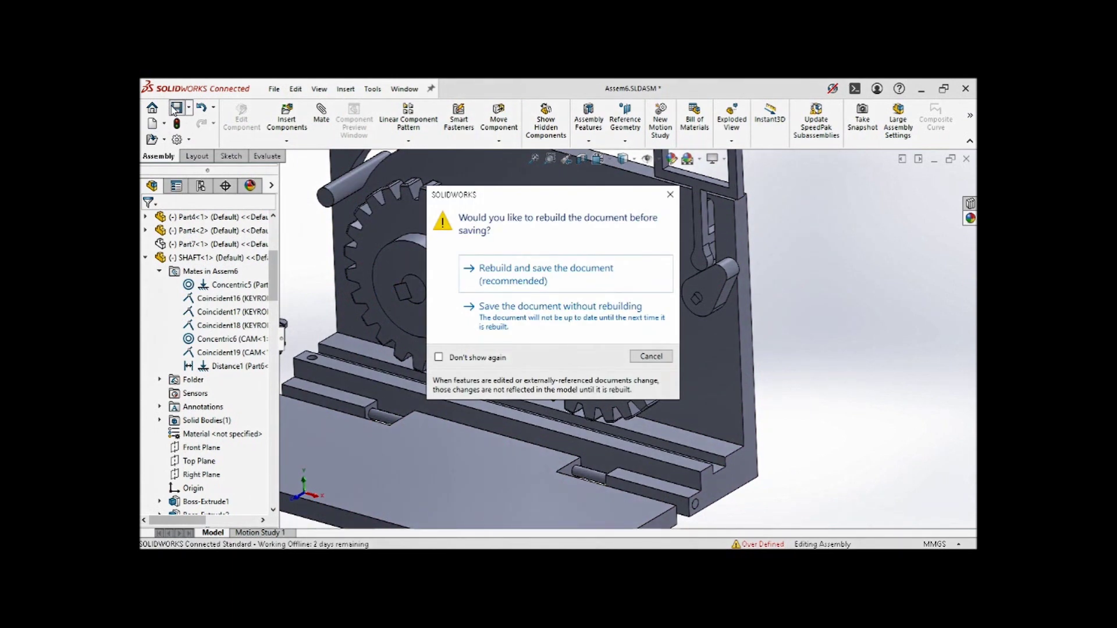
pyautogui.click(527, 274)
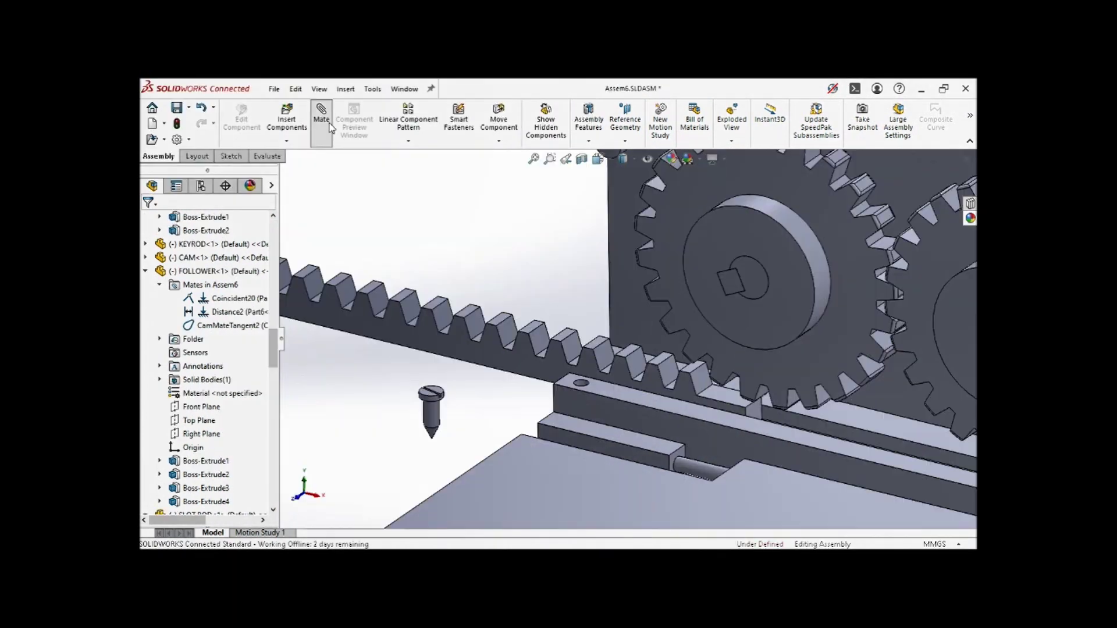
# Step: Add a rack pinion mate between the rack's lower edge and the first gear's hub, with 25 mm rack travel per revolution, reversed
pyautogui.click(328, 126)
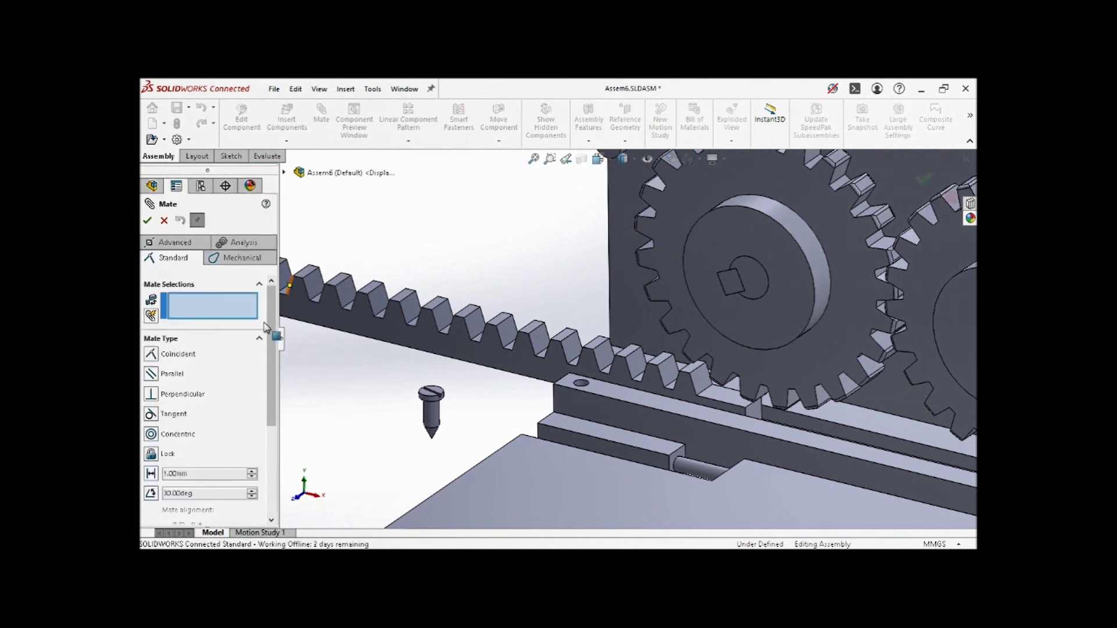
pyautogui.click(257, 261)
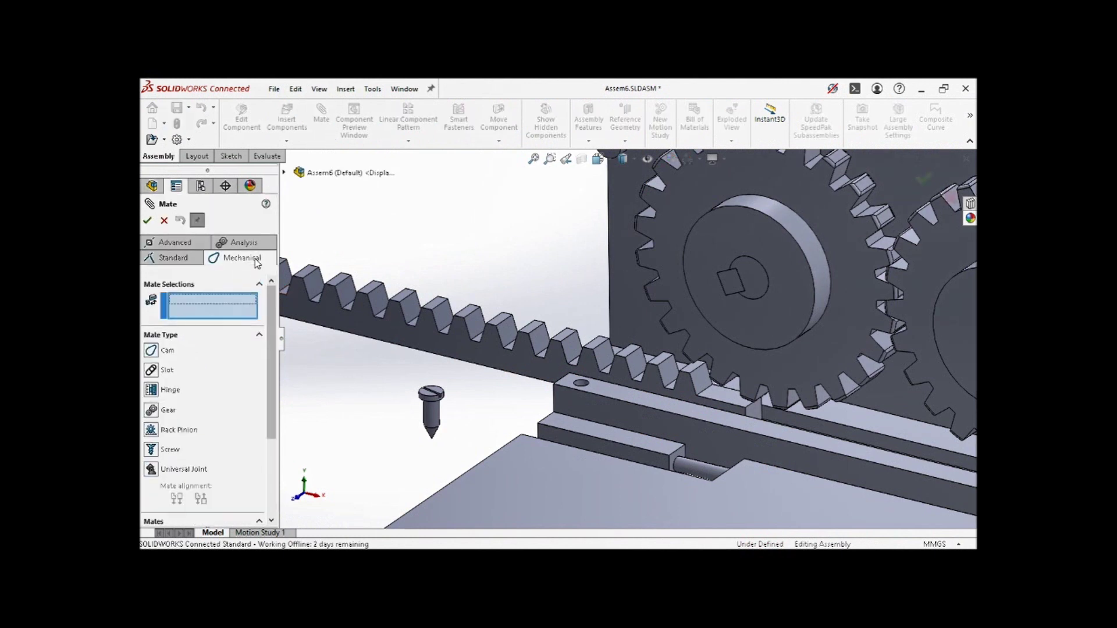
pyautogui.click(156, 430)
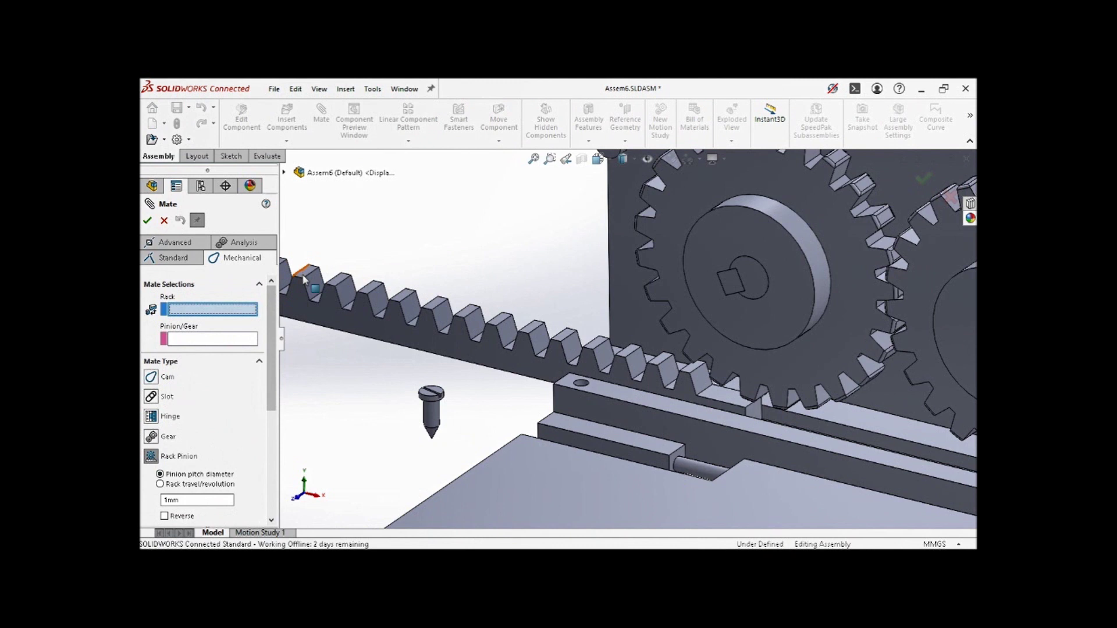
pyautogui.click(390, 350)
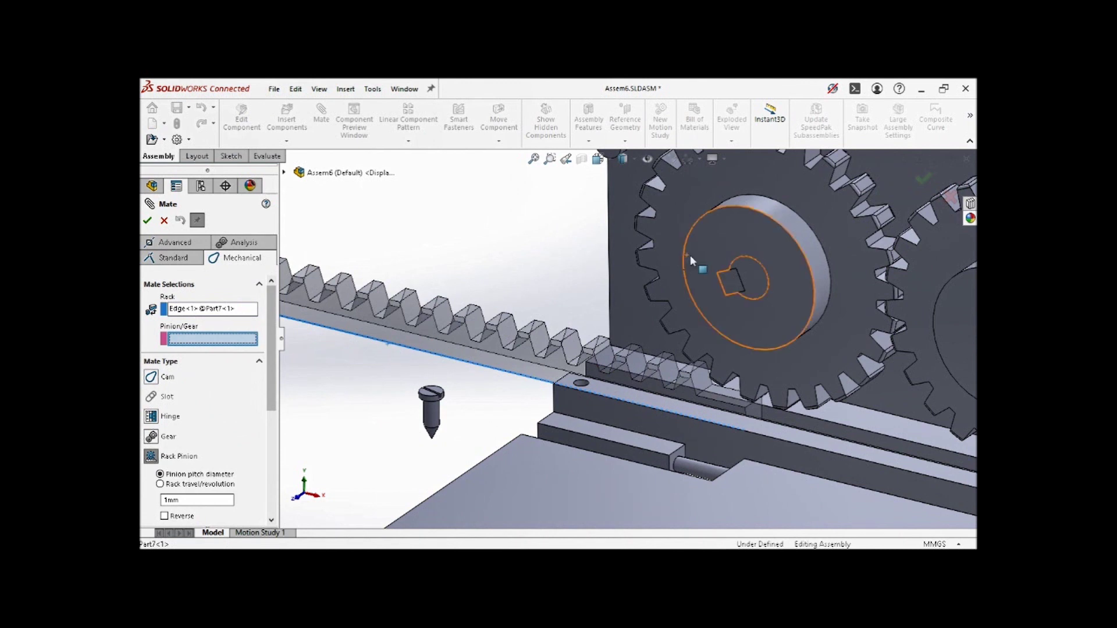
pyautogui.click(806, 251)
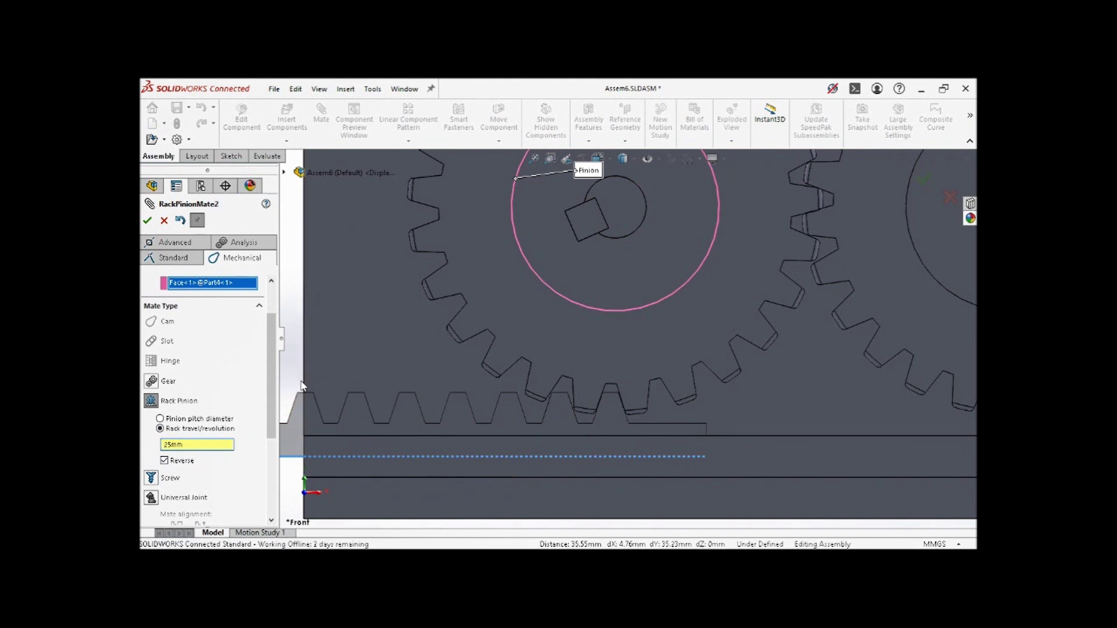
pyautogui.moveTo(270, 394); pyautogui.dragTo(278, 458)
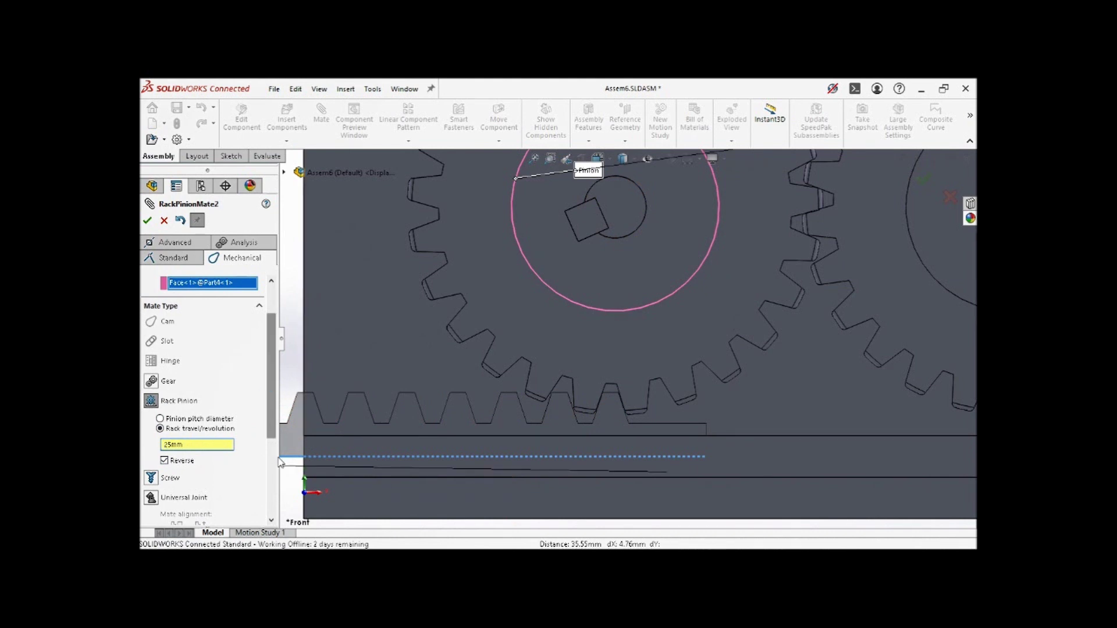
pyautogui.click(147, 222)
pyautogui.click(147, 222)
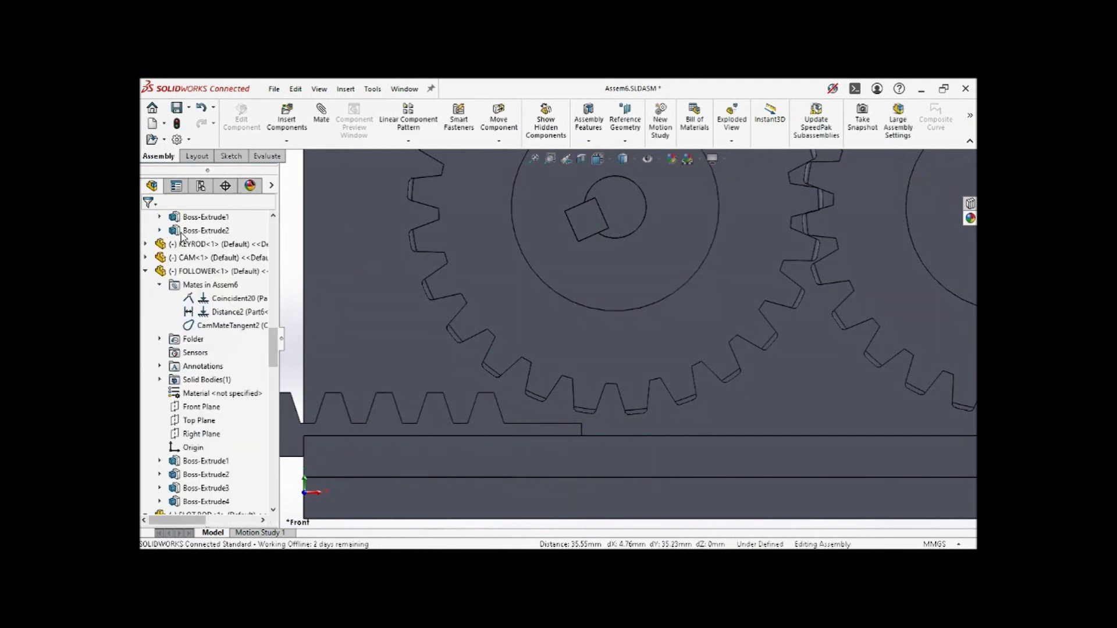
# Step: Slide the rack along the base under the first gear to test the rack pinion motion
pyautogui.click(373, 397)
pyautogui.moveTo(372, 397); pyautogui.dragTo(514, 389)
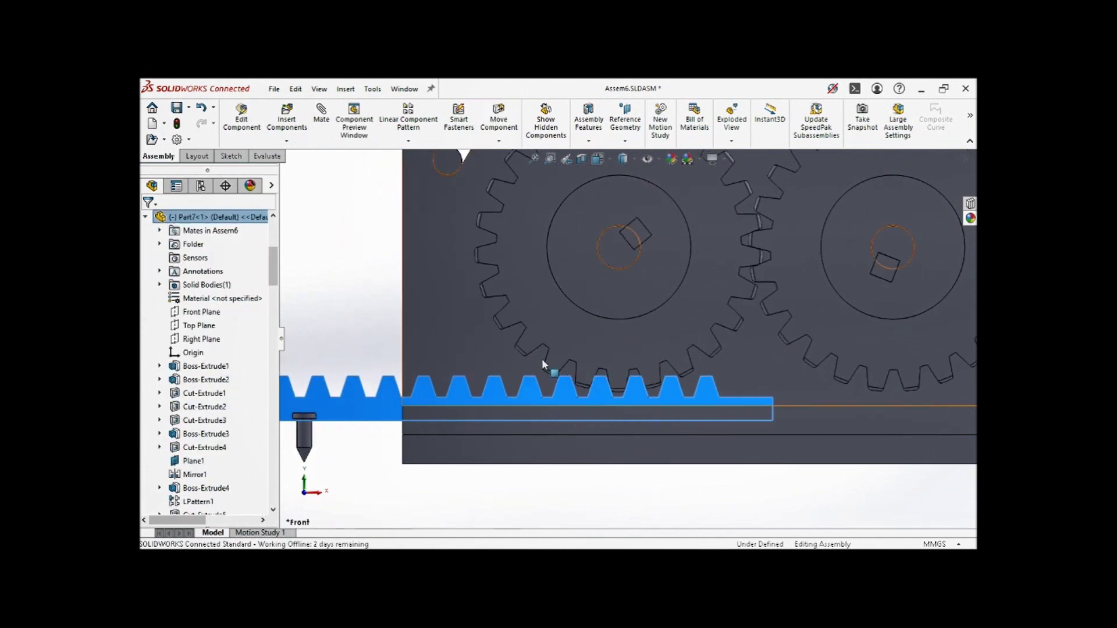
pyautogui.click(344, 202)
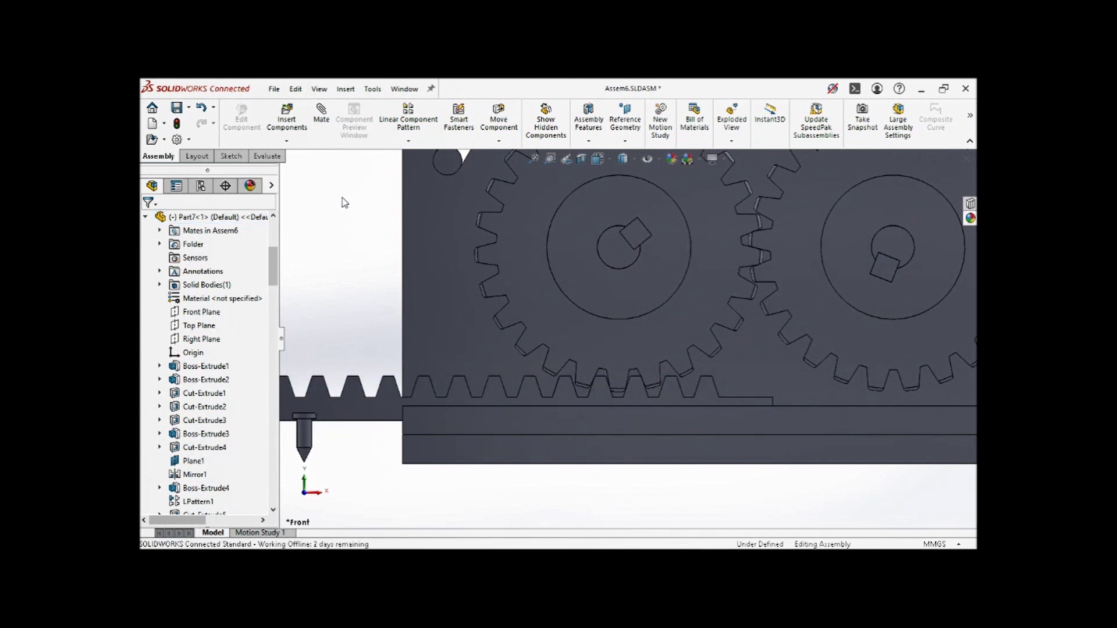
# Step: Add a reversed screw mate between the screw's shank and the hole at the end of the base, at 1 revolution per mm
pyautogui.click(320, 122)
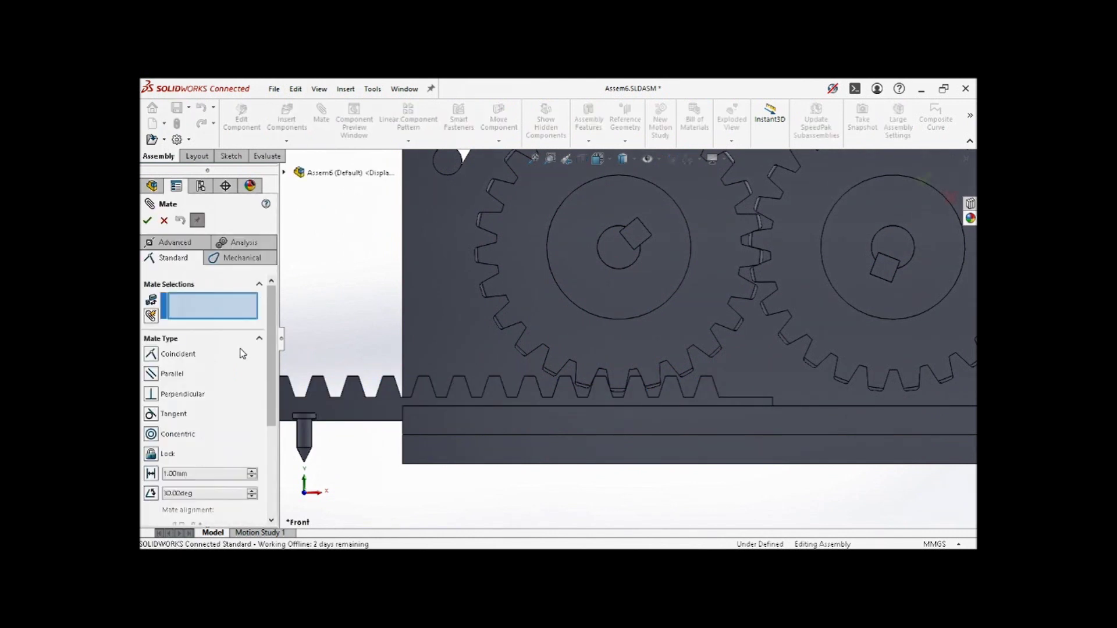
pyautogui.click(227, 259)
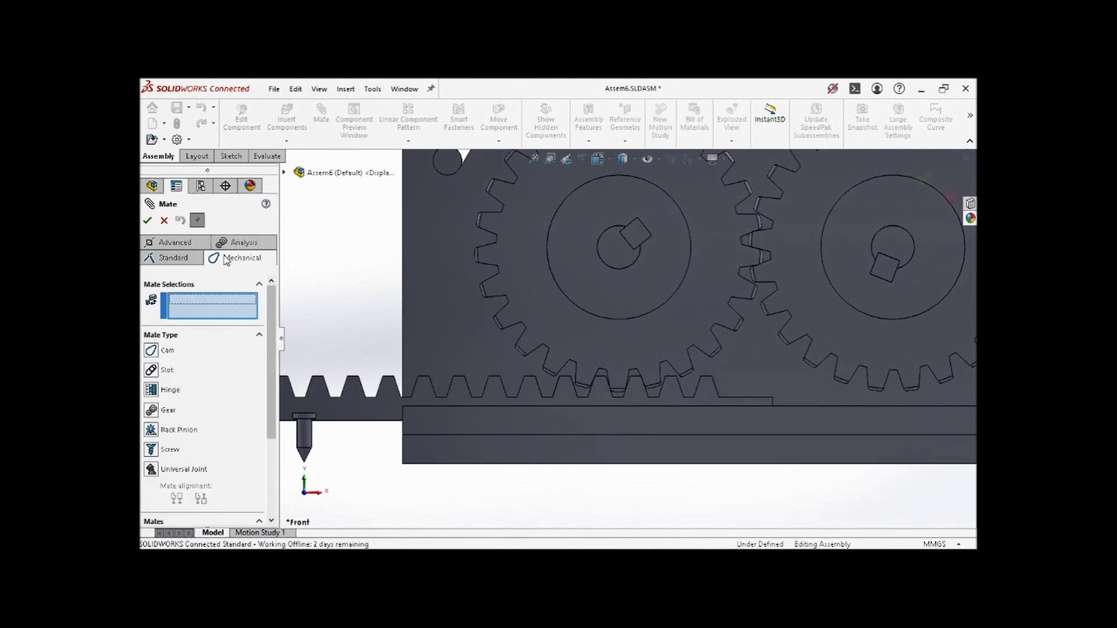
pyautogui.click(150, 451)
pyautogui.moveTo(514, 436); pyautogui.dragTo(469, 499, button='middle')
pyautogui.scroll(-6, 550, 229)
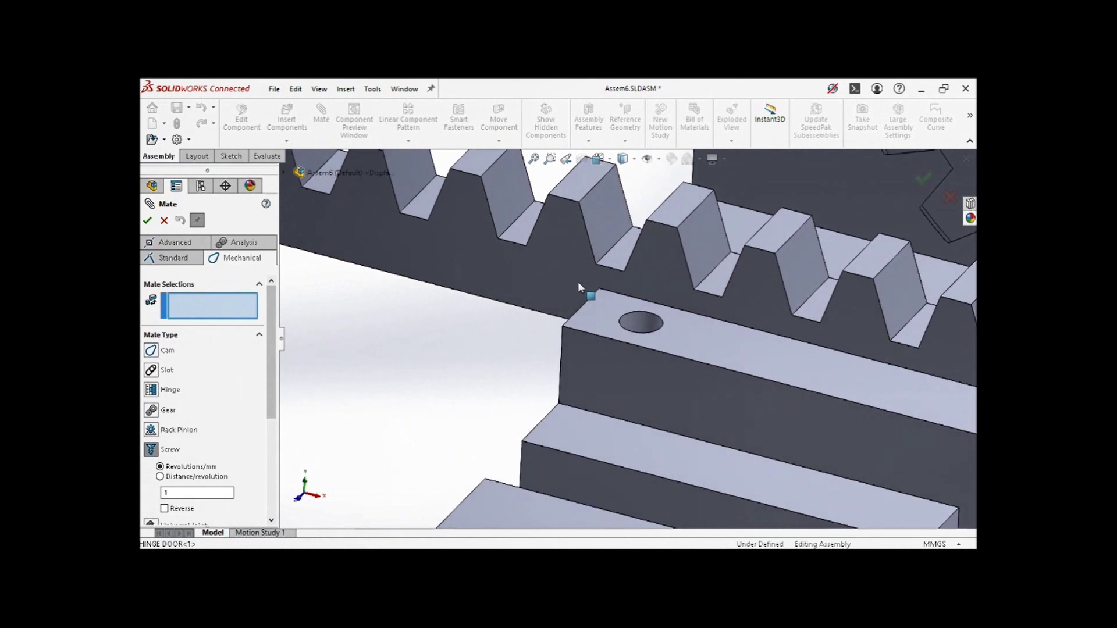
pyautogui.moveTo(581, 360); pyautogui.dragTo(589, 344, button='middle')
pyautogui.scroll(1, 588, 345)
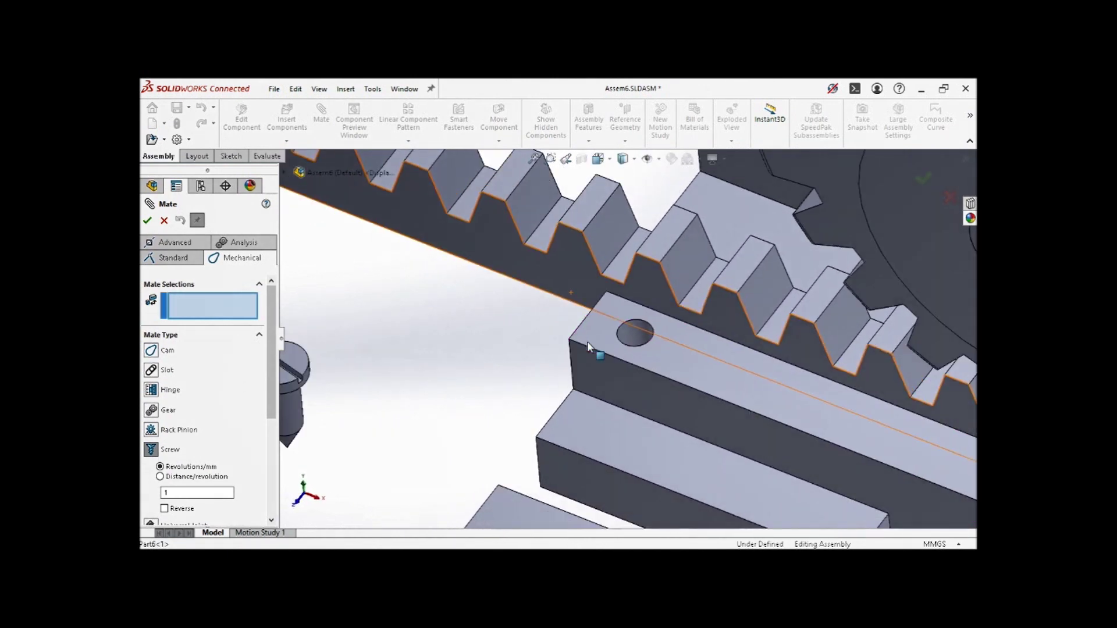
pyautogui.click(290, 396)
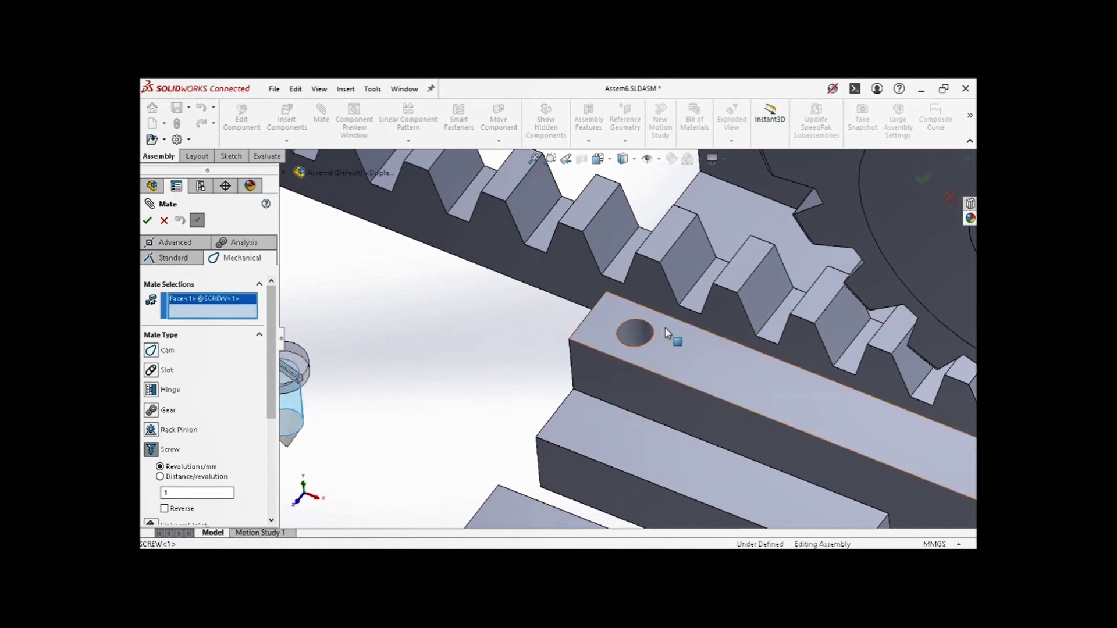
pyautogui.click(636, 334)
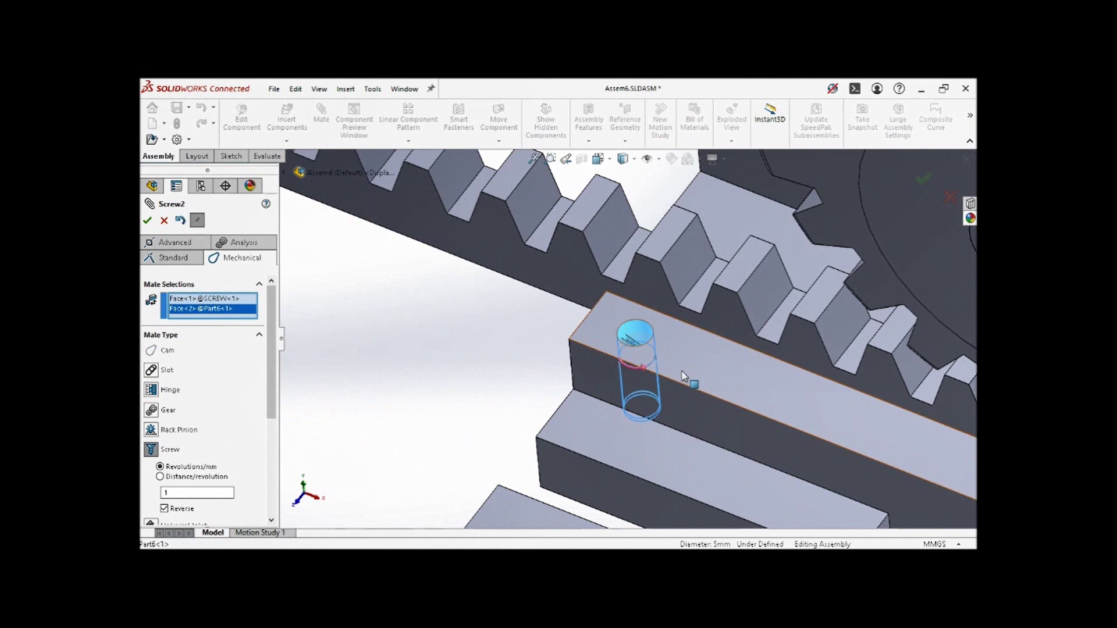
pyautogui.scroll(-3, 211, 366)
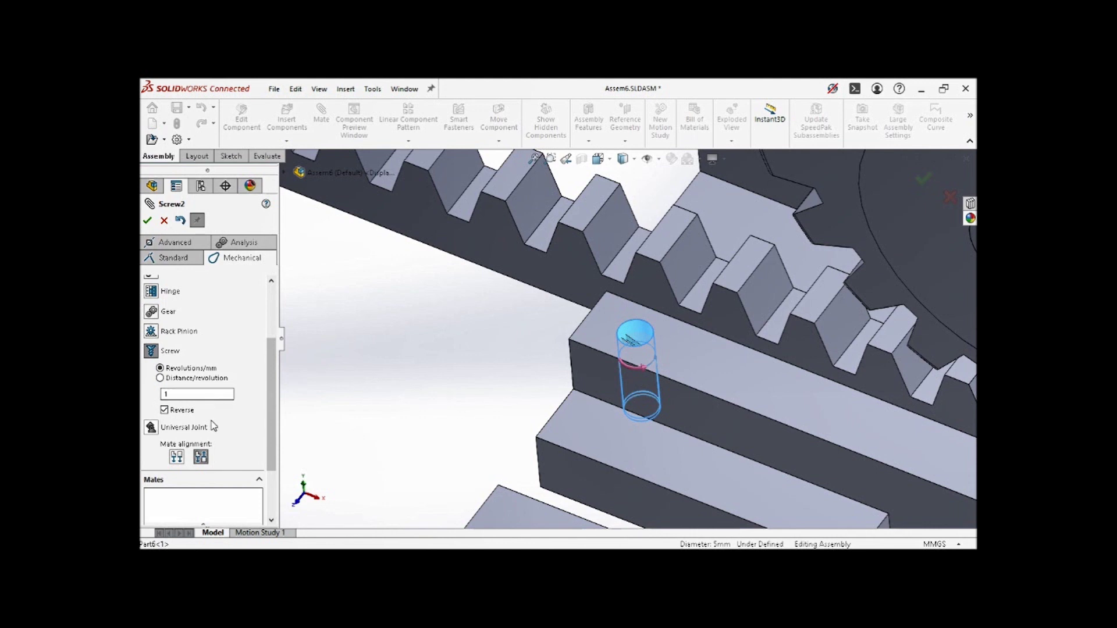
pyautogui.click(145, 225)
pyautogui.click(147, 222)
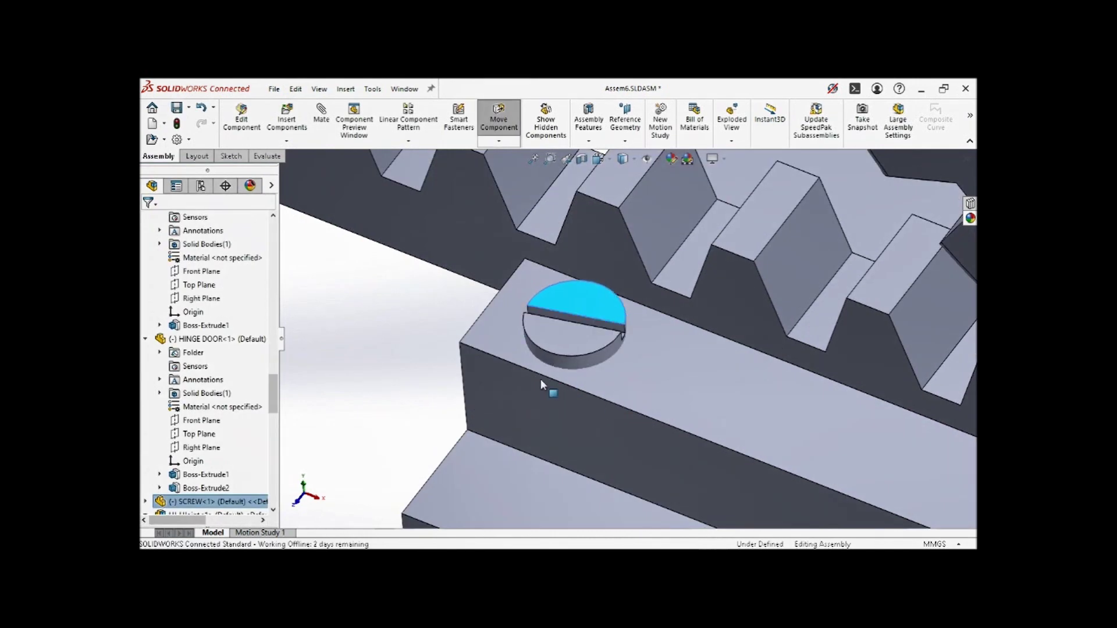
# Step: Turn the screw in its hole to test how it advances with the screw mate
pyautogui.moveTo(542, 382); pyautogui.dragTo(466, 378)
pyautogui.click(395, 373)
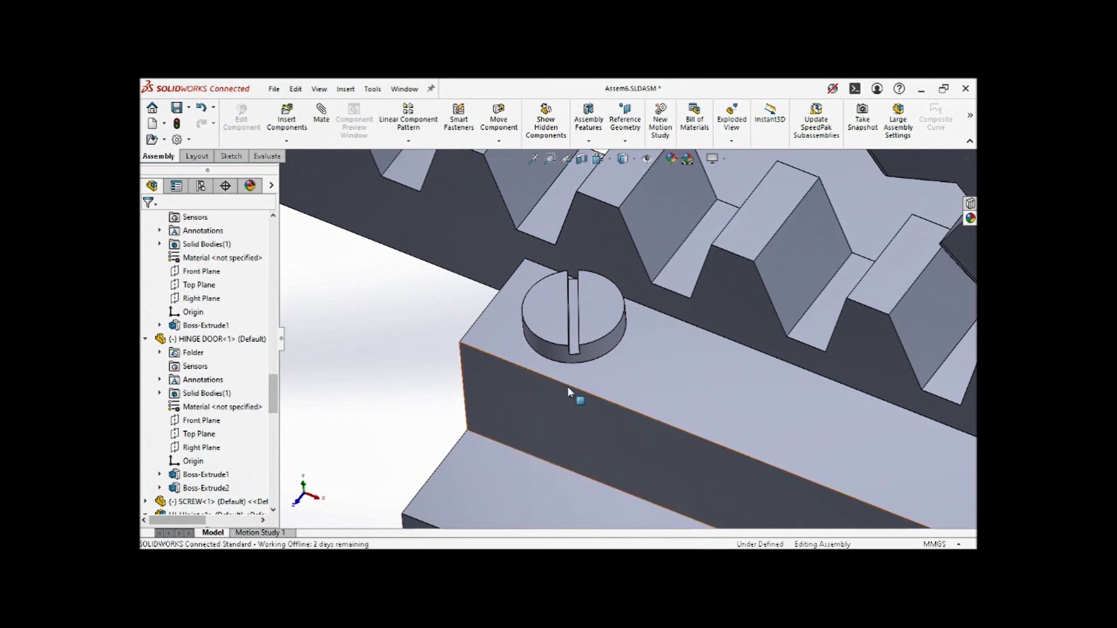
pyautogui.scroll(-3, 604, 390)
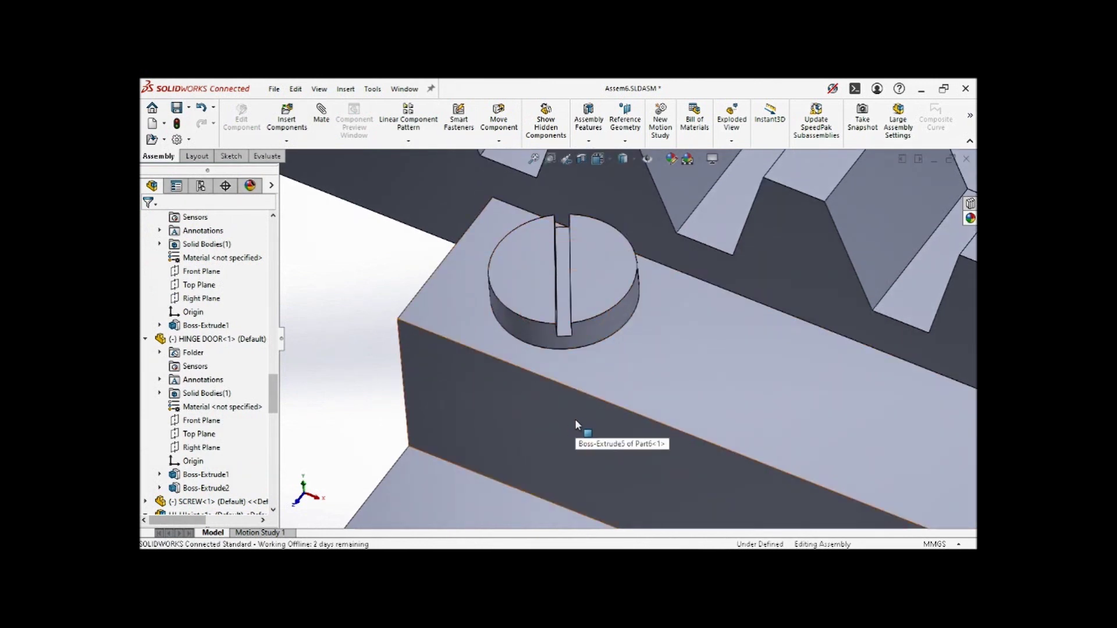
pyautogui.scroll(3, 575, 419)
pyautogui.scroll(3, 578, 410)
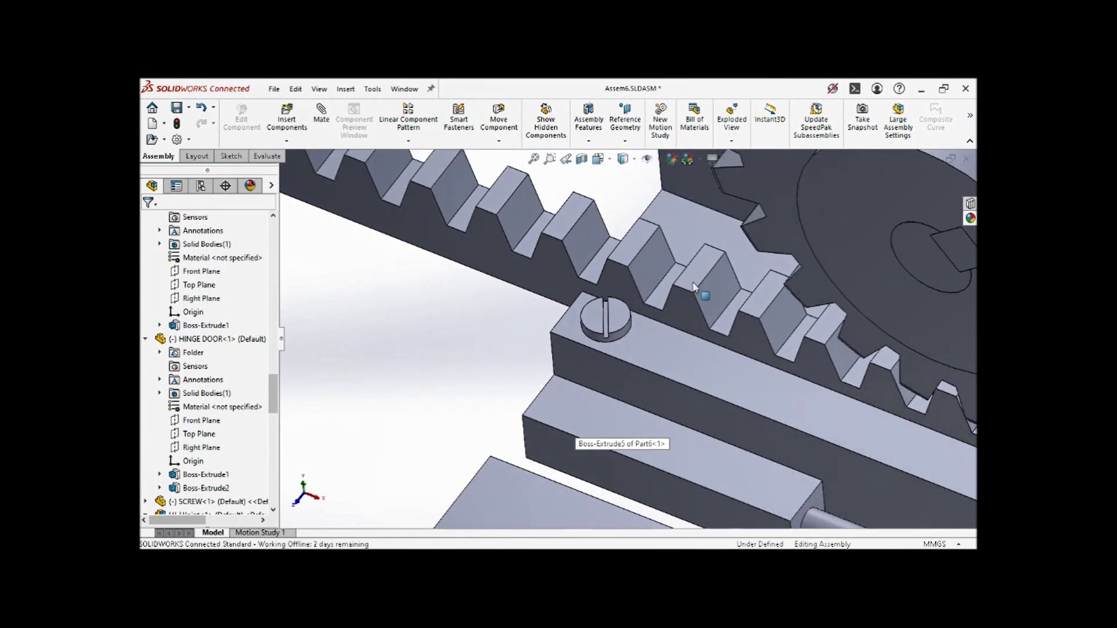
pyautogui.scroll(-3, 692, 288)
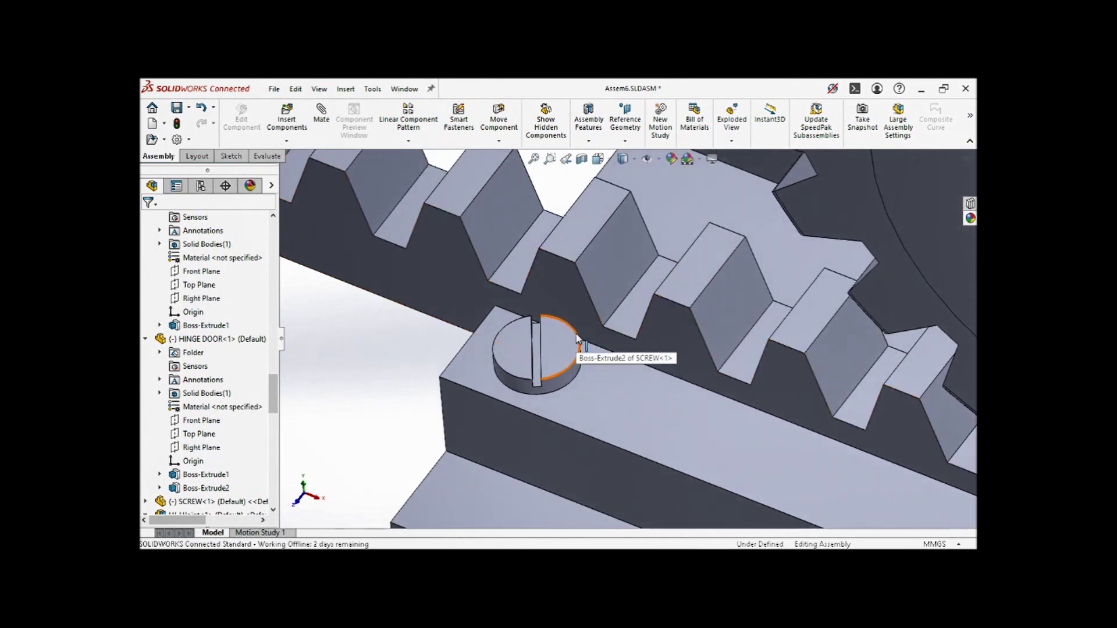
pyautogui.moveTo(558, 334); pyautogui.dragTo(480, 346)
pyautogui.click(327, 309)
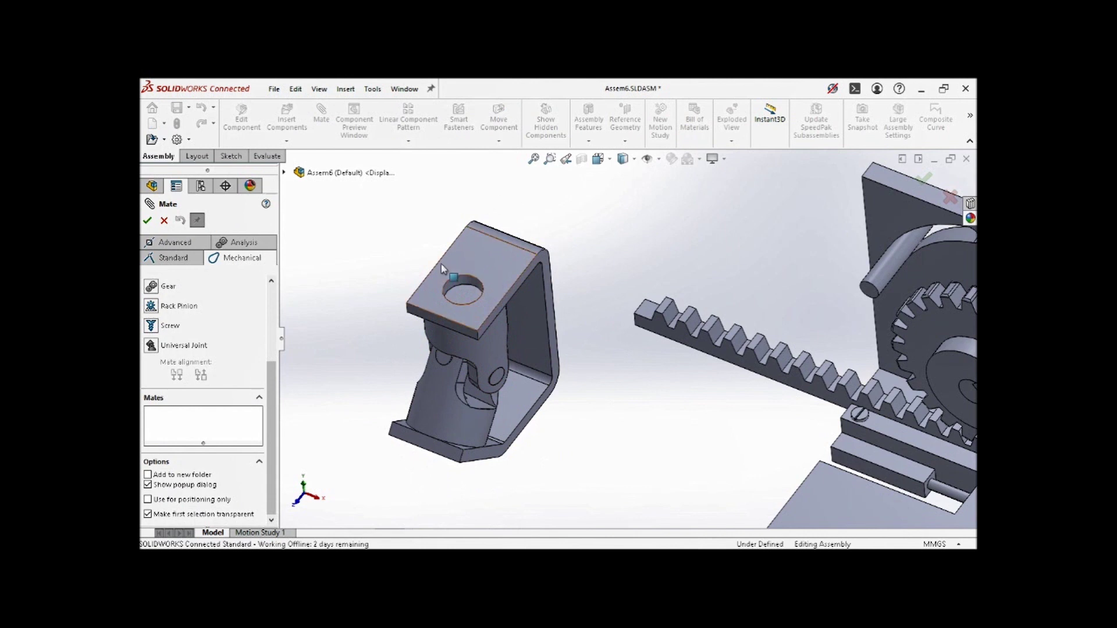
pyautogui.click(165, 220)
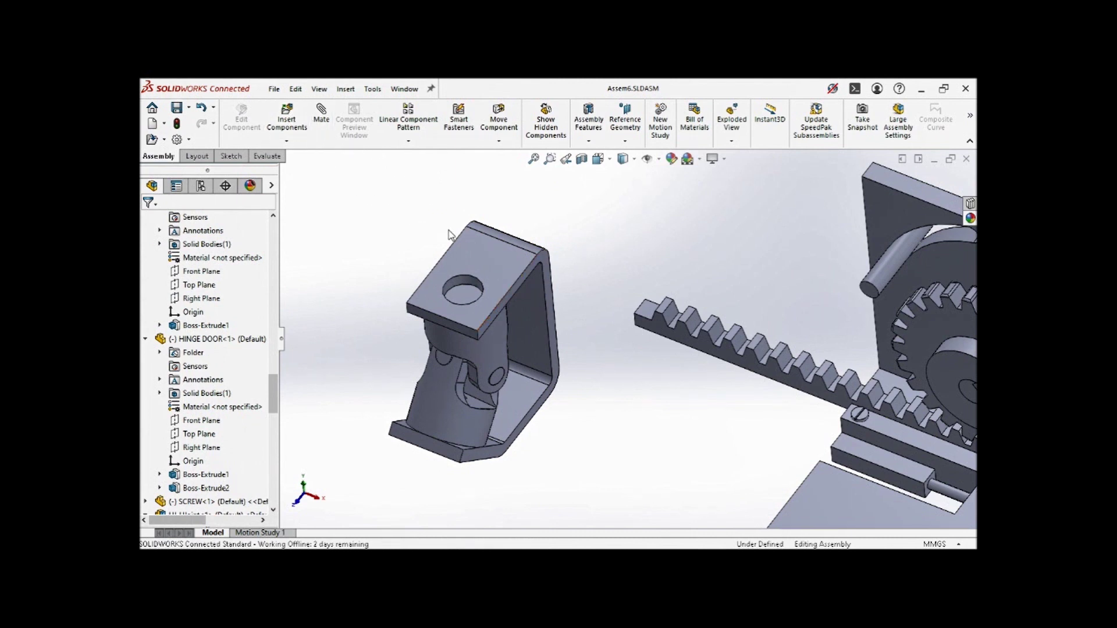
pyautogui.click(286, 119)
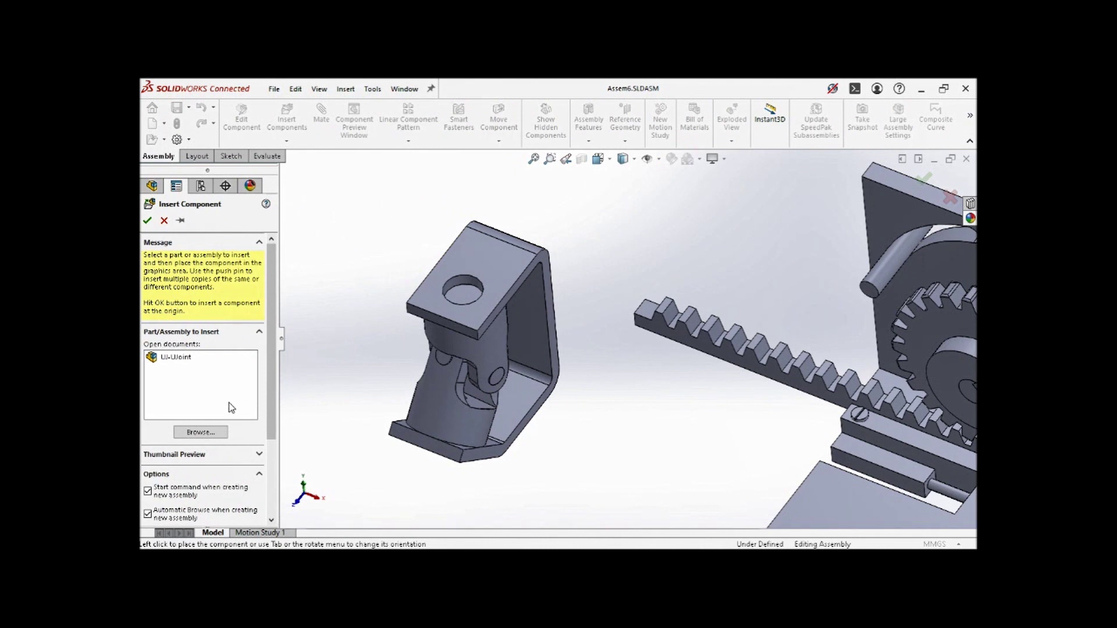
pyautogui.click(149, 222)
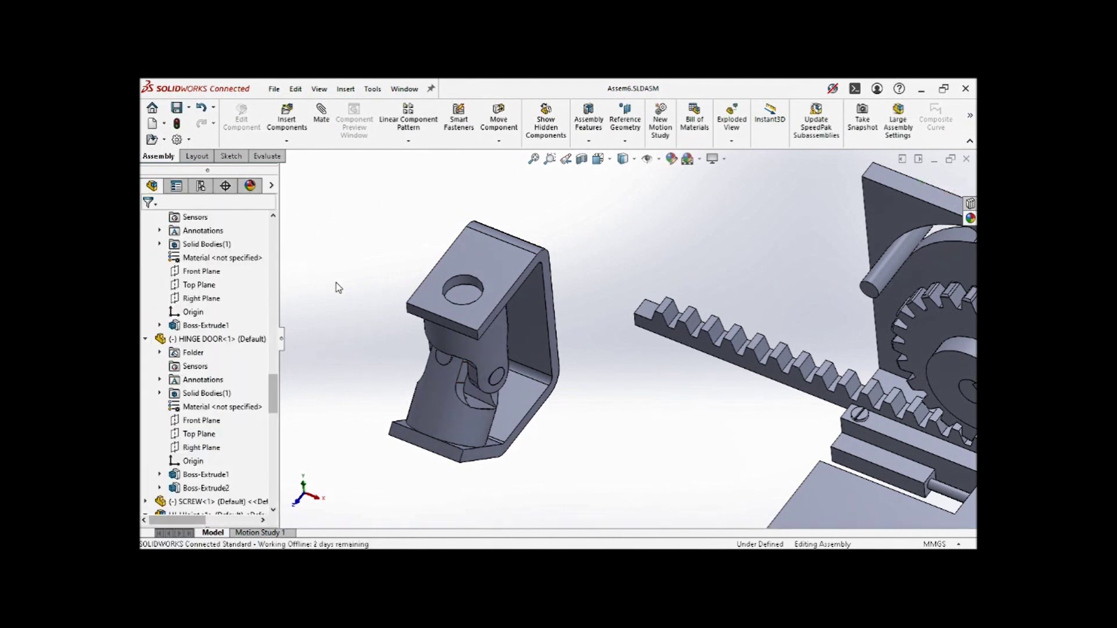
# Step: Try moving the universal joint's bracket and yokes in the assembly to check which parts can move
pyautogui.click(491, 289)
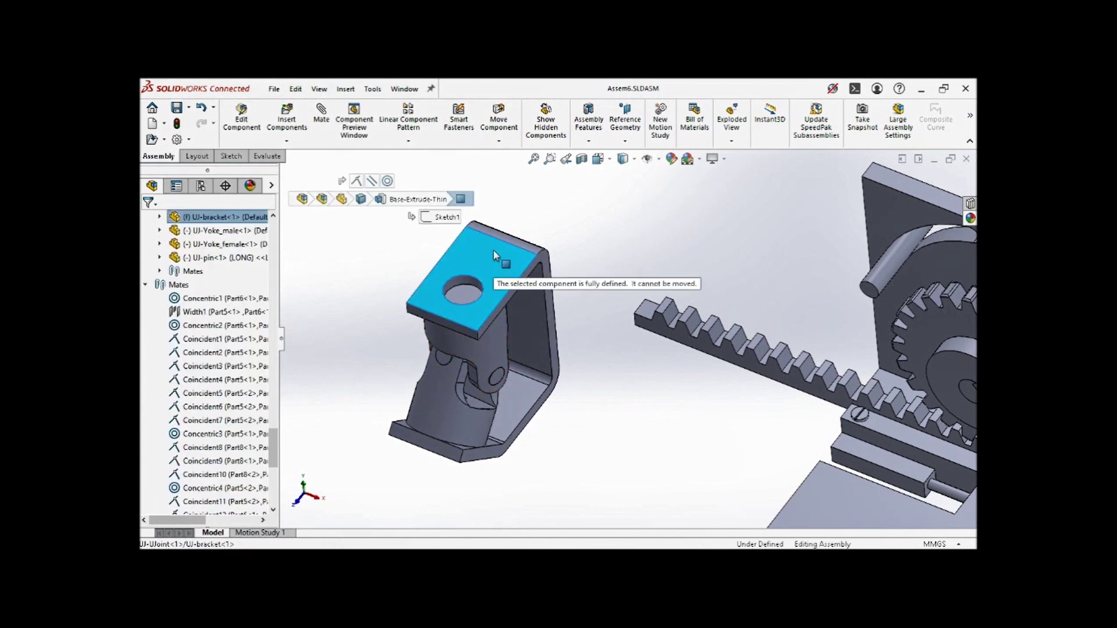
pyautogui.click(603, 265)
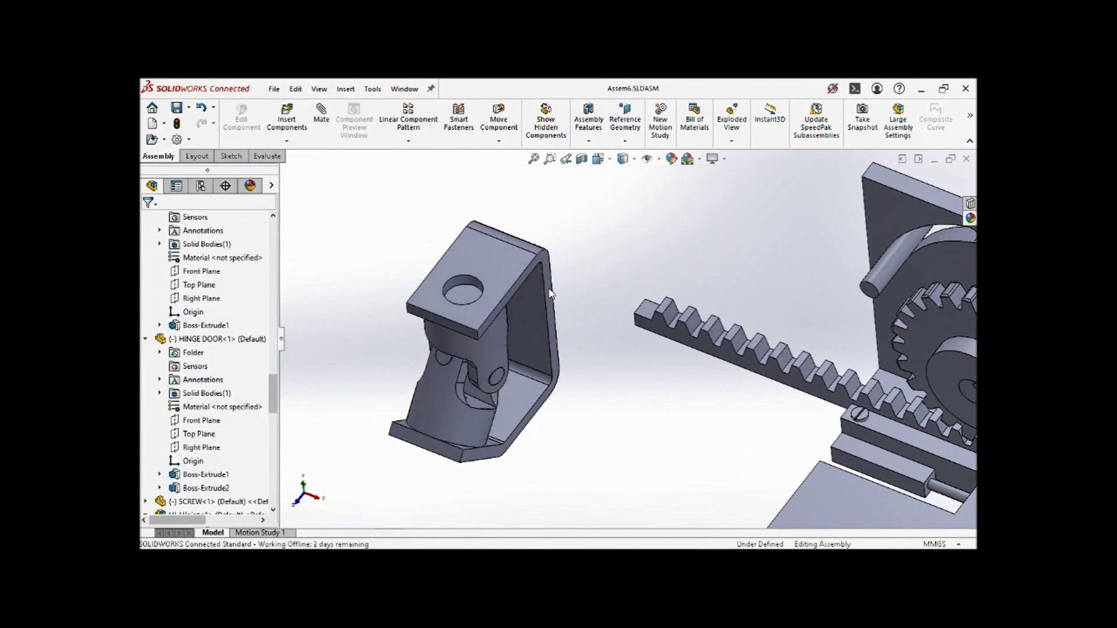
pyautogui.click(484, 351)
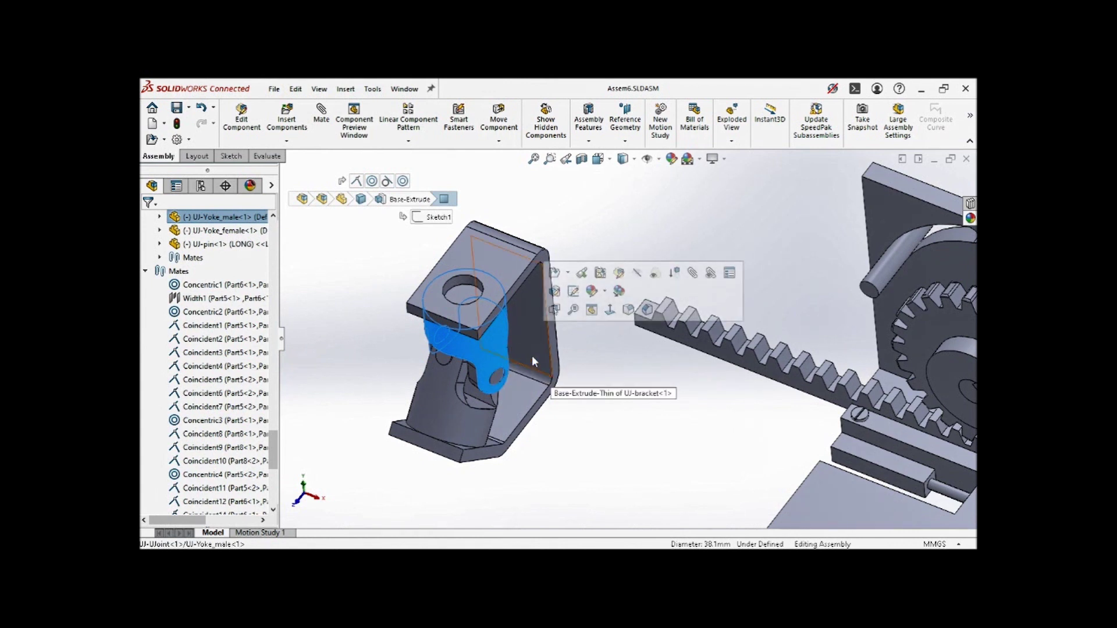
pyautogui.click(532, 355)
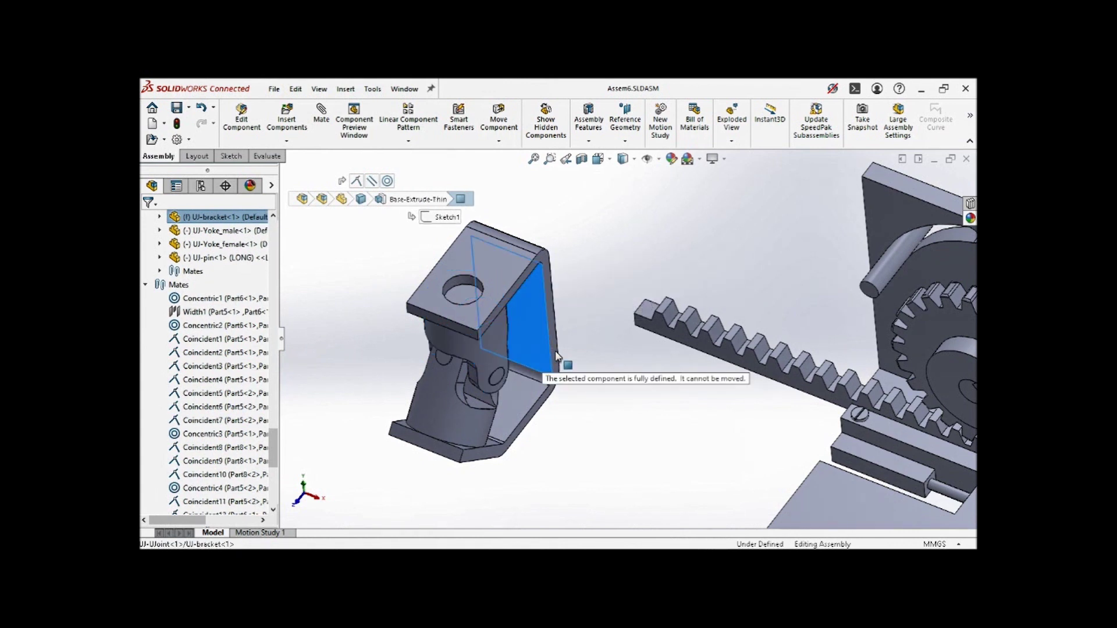
pyautogui.click(472, 413)
pyautogui.moveTo(484, 333); pyautogui.dragTo(498, 334)
pyautogui.click(493, 348)
pyautogui.click(653, 459)
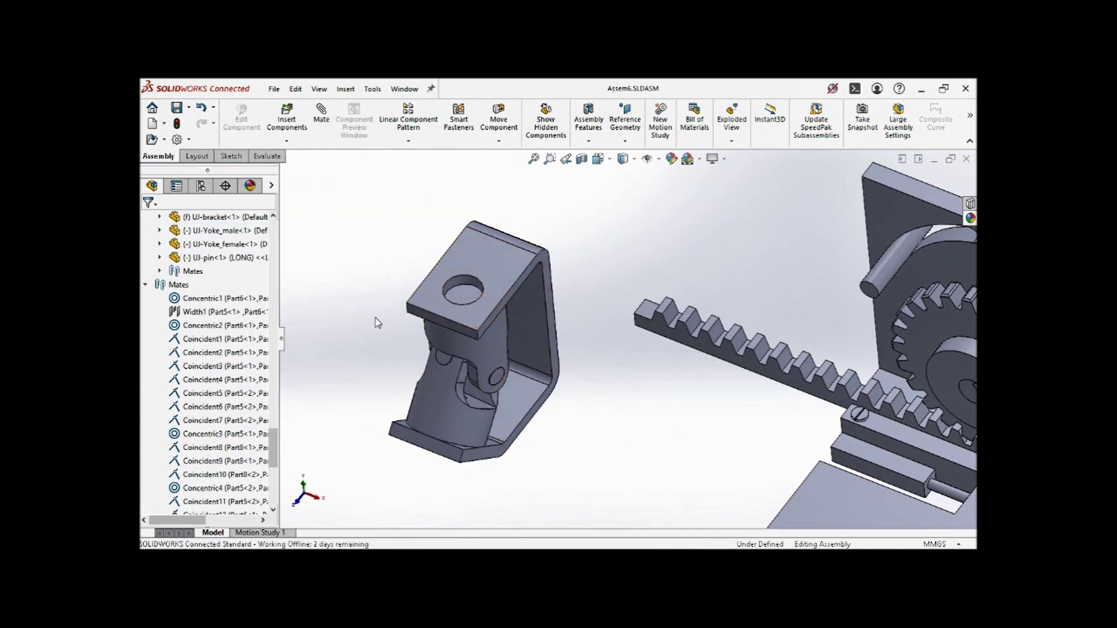
# Step: Set the UJ-UJoint subassembly to solve as Flexible in its component properties
pyautogui.click(445, 338)
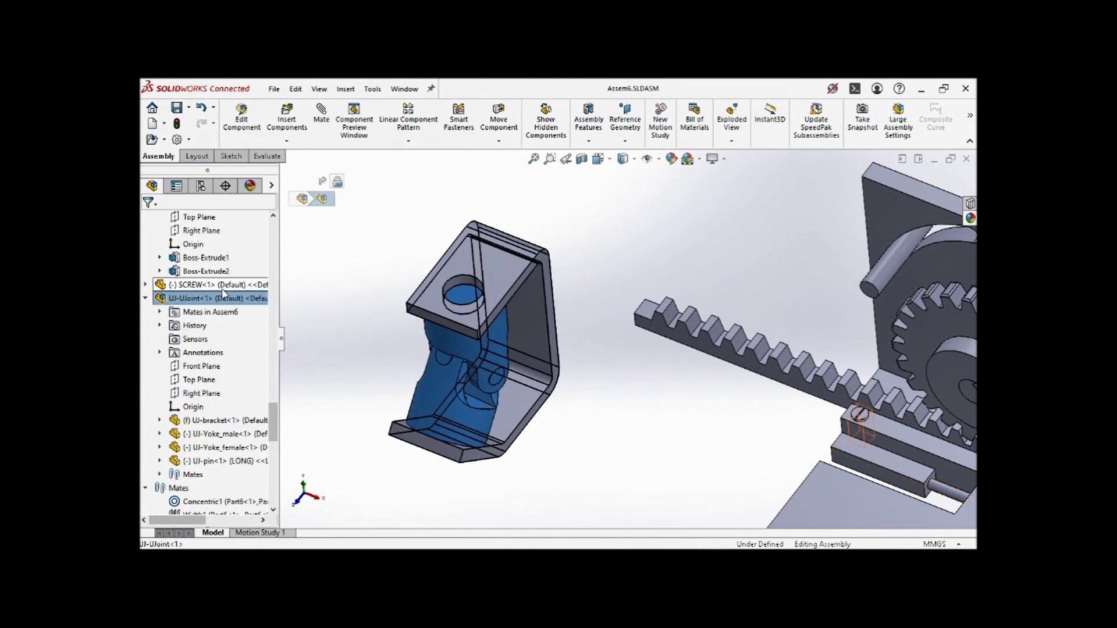
pyautogui.scroll(1, 224, 293)
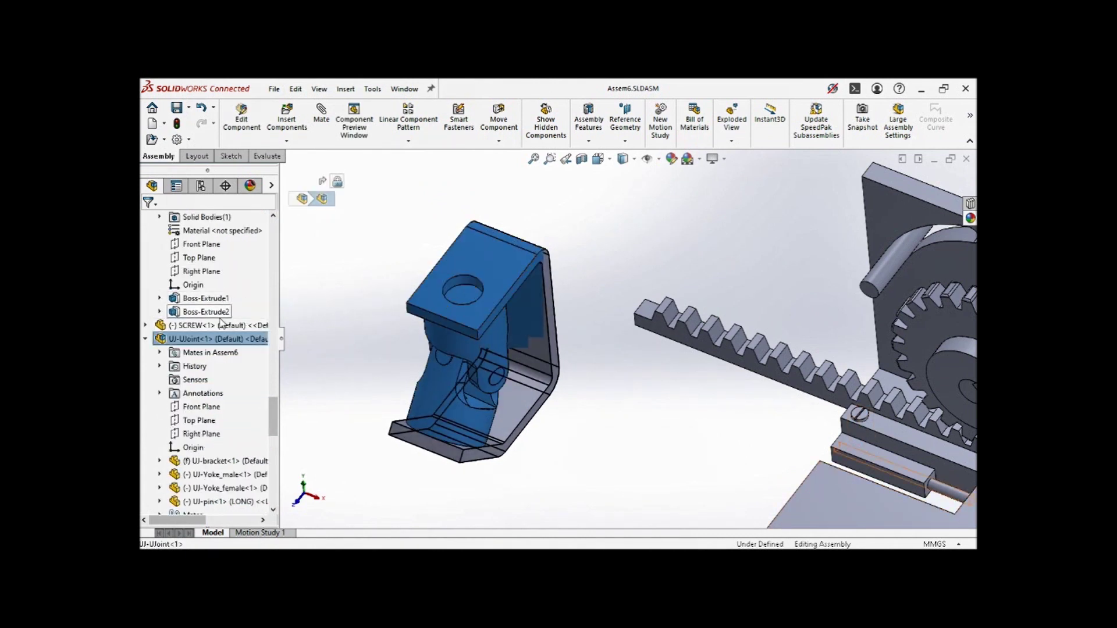
pyautogui.scroll(5, 222, 323)
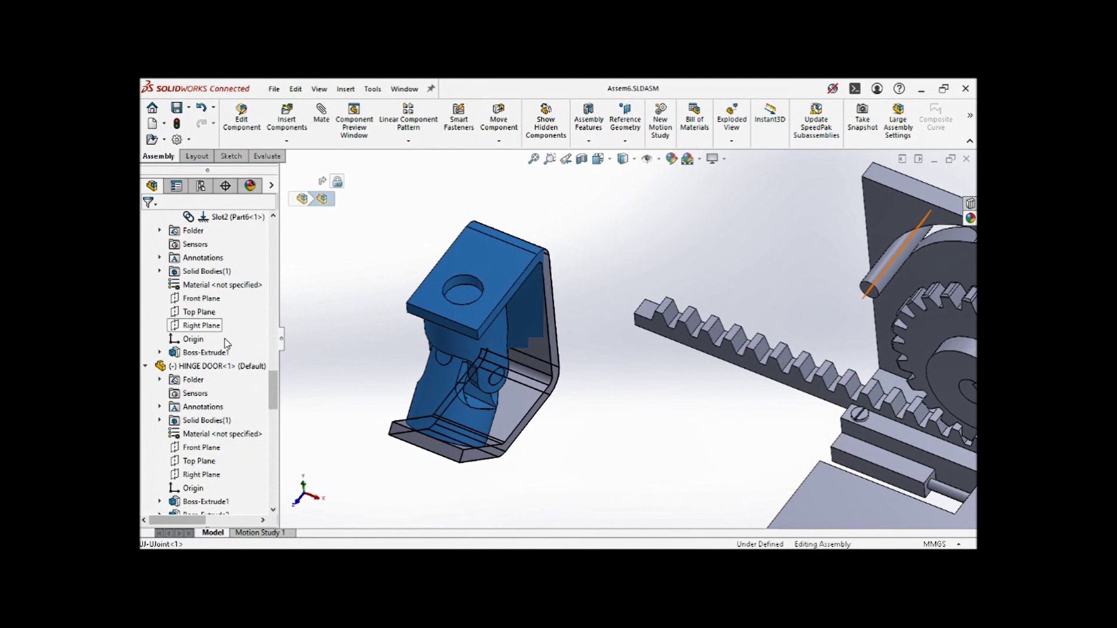
pyautogui.click(224, 367)
pyautogui.scroll(-2, 223, 381)
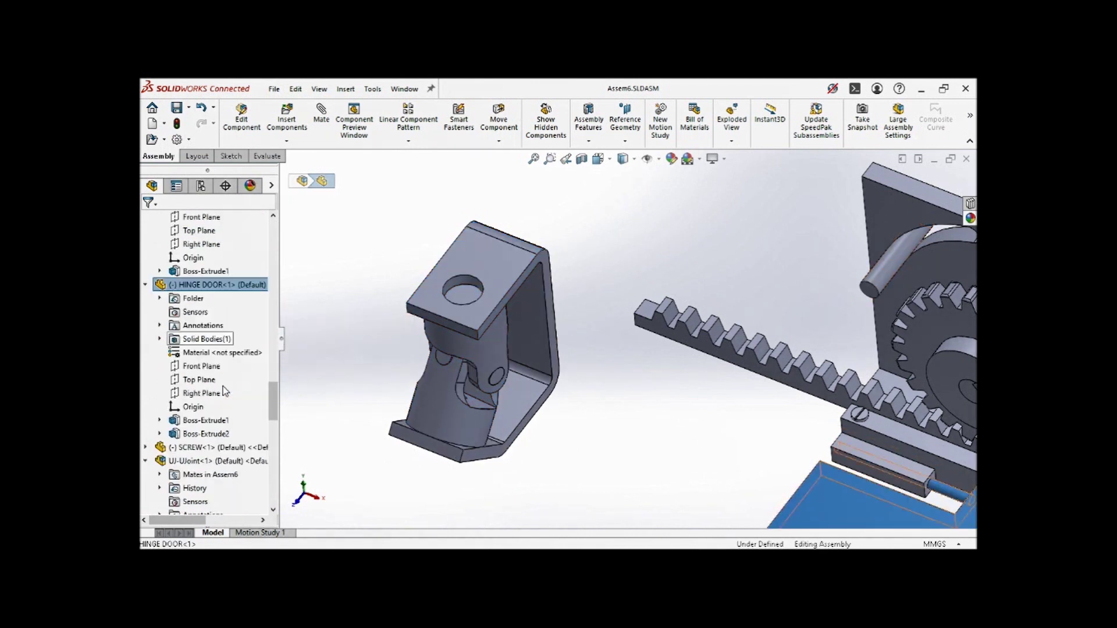
pyautogui.click(228, 461)
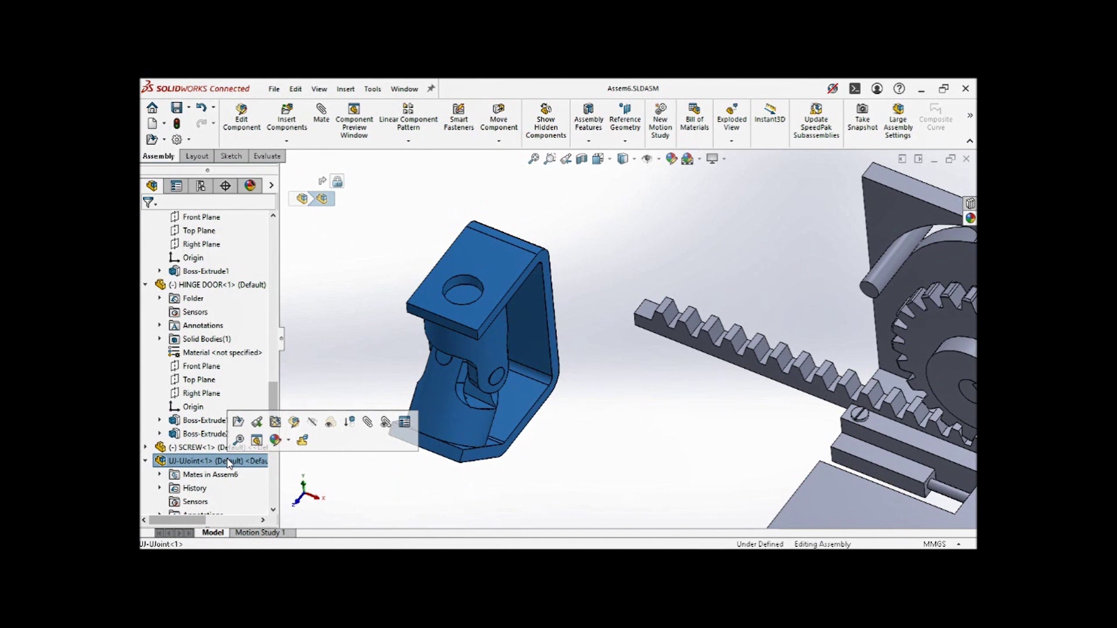
pyautogui.click(405, 424)
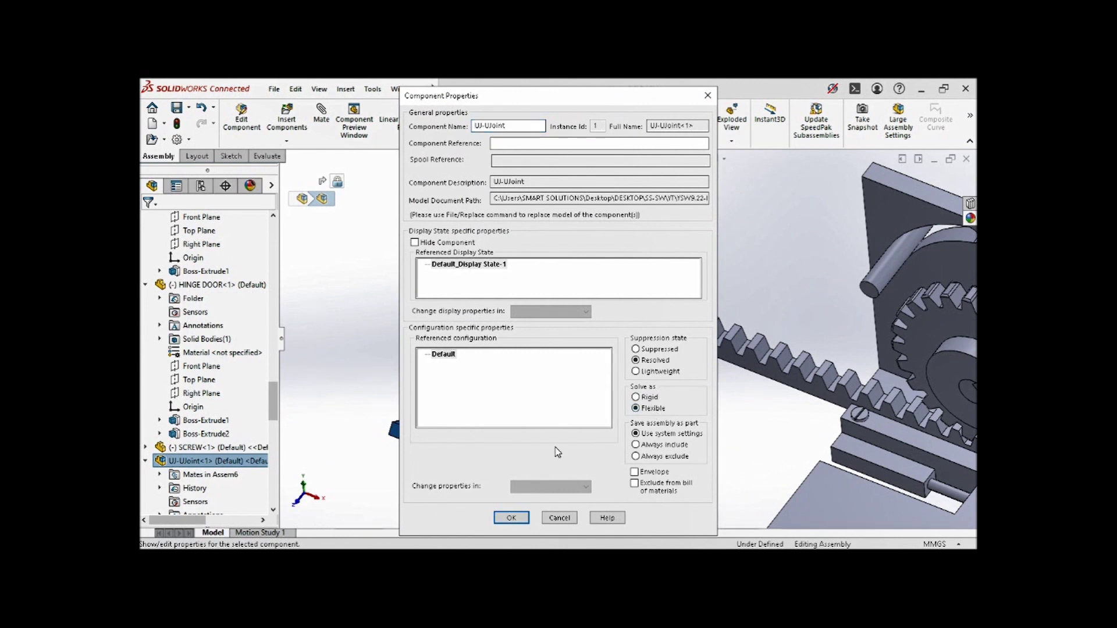
pyautogui.click(504, 518)
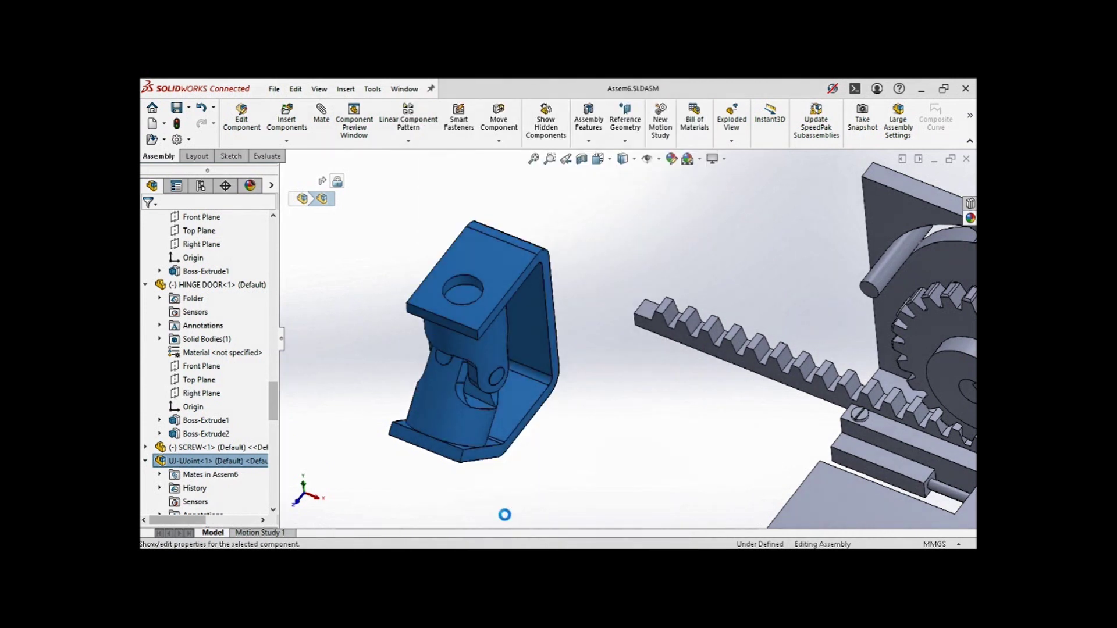
# Step: Rotate the universal joint's male yoke in the main assembly to test the flexible subassembly's motion
pyautogui.click(536, 431)
pyautogui.click(495, 352)
pyautogui.moveTo(493, 351); pyautogui.dragTo(482, 283)
pyautogui.press('Escape')
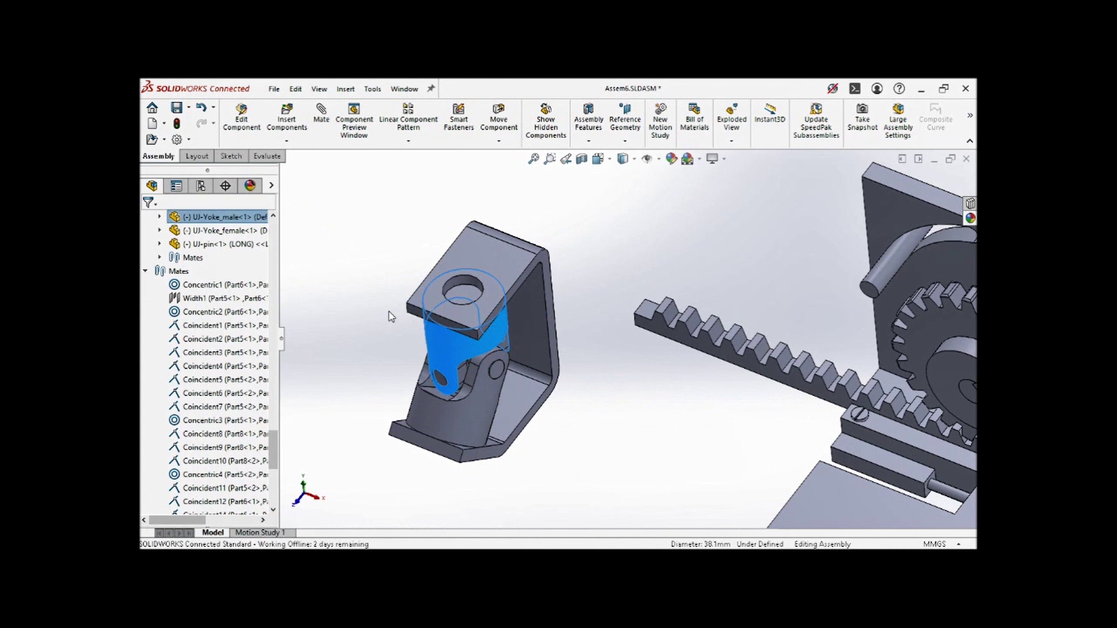
# Step: Open the UJ-UJoint subassembly in its own window
pyautogui.click(472, 263)
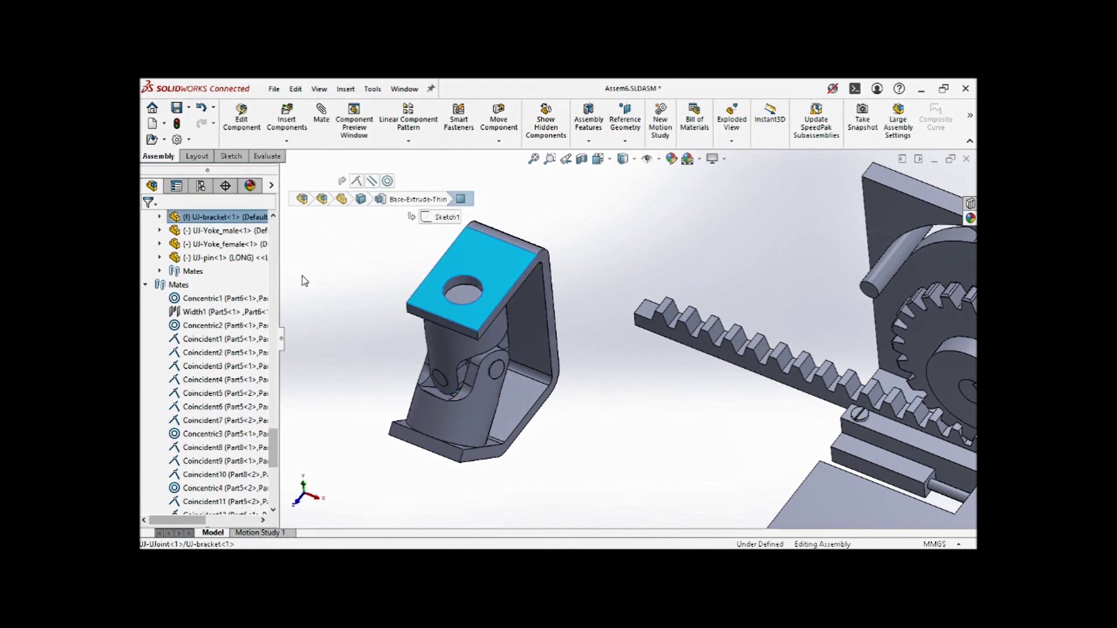
pyautogui.scroll(6, 209, 332)
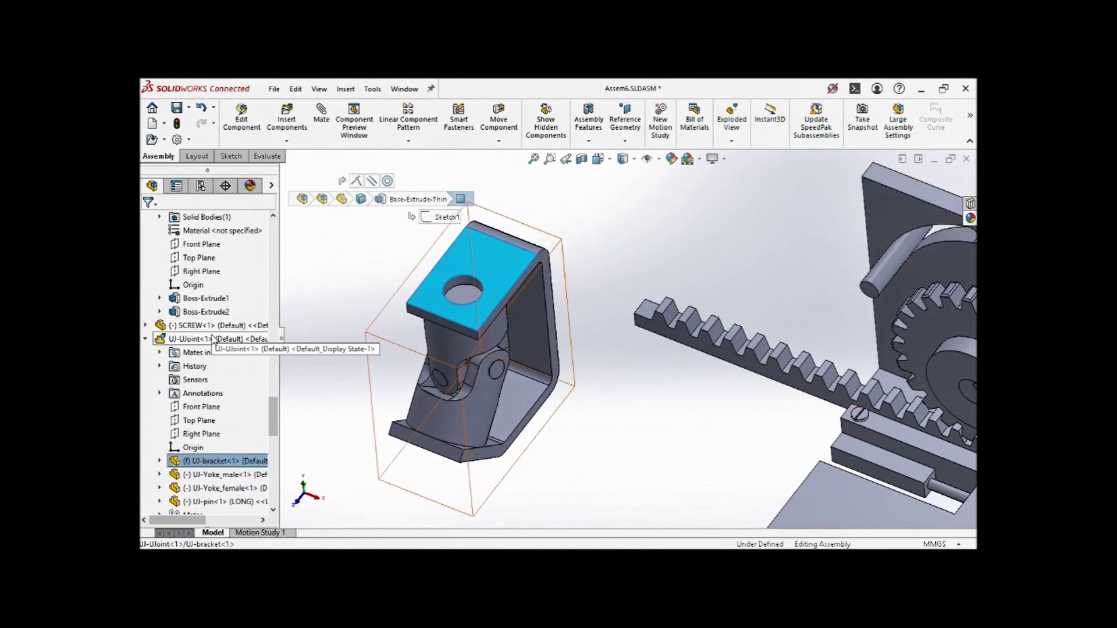
pyautogui.click(213, 340)
pyautogui.click(260, 300)
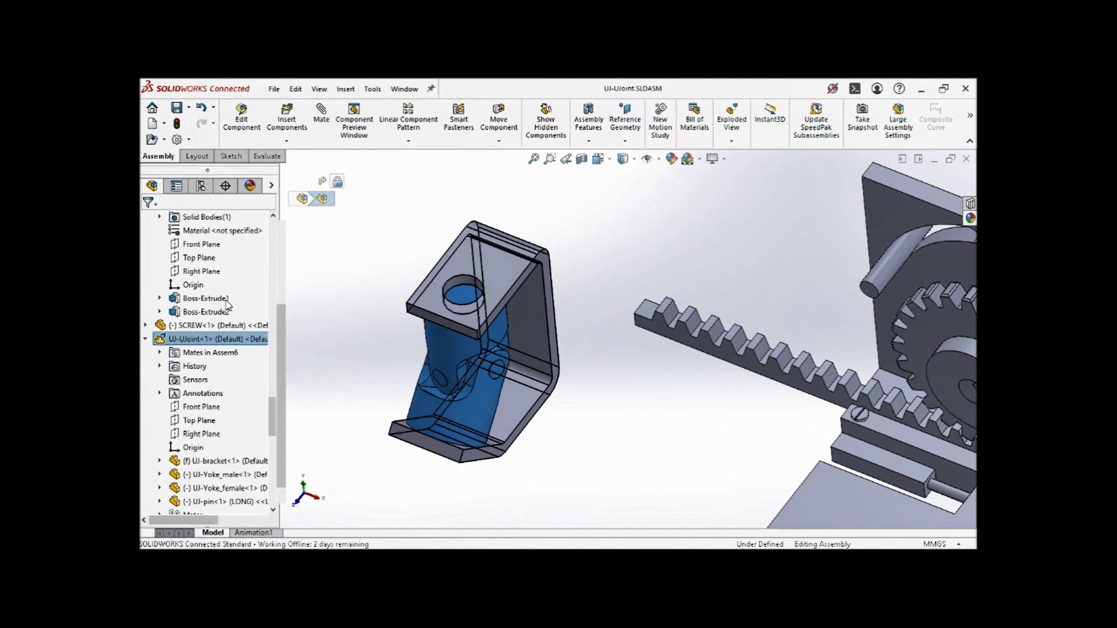
# Step: Examine the cross pin between the two yokes, viewing its part file on its own and closing it again
pyautogui.scroll(-3, 707, 361)
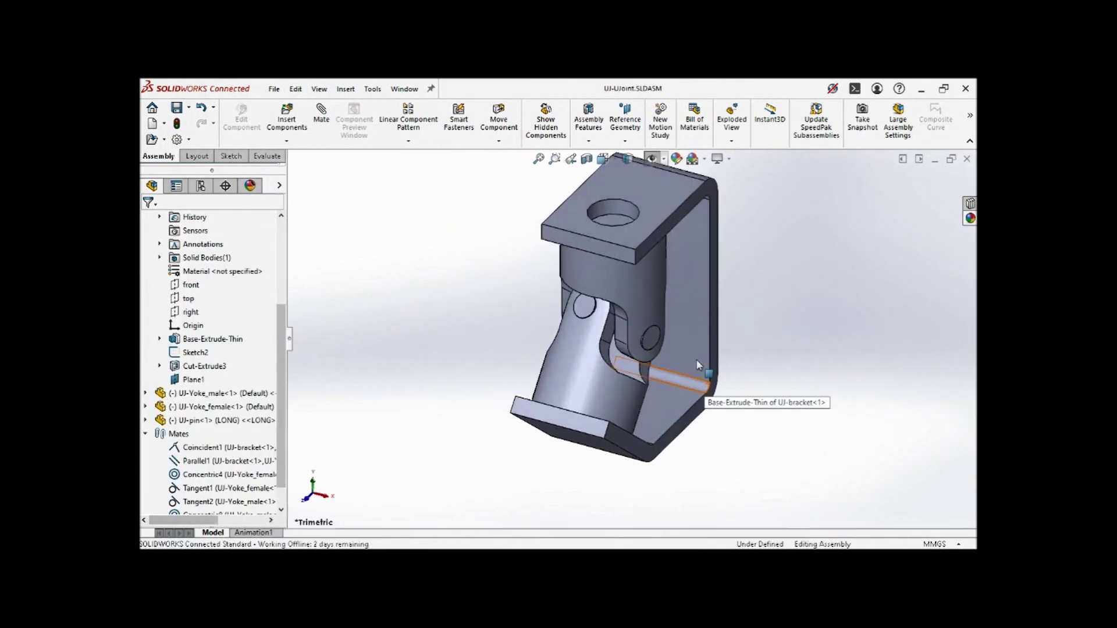
pyautogui.moveTo(621, 330); pyautogui.dragTo(596, 274, button='middle')
pyautogui.scroll(-2, 626, 371)
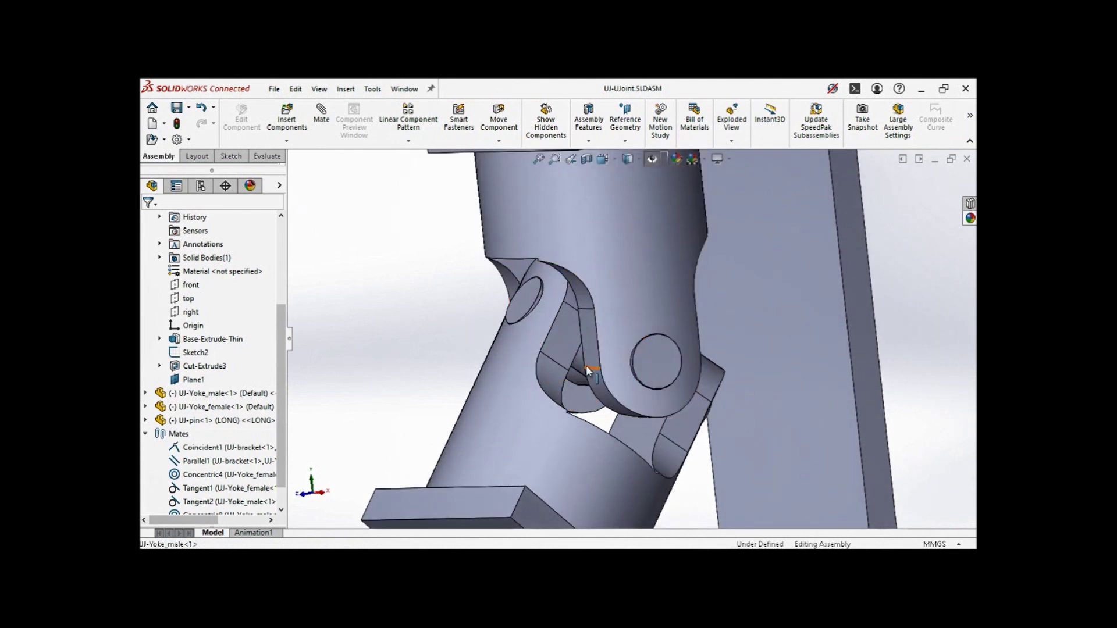
pyautogui.moveTo(587, 366); pyautogui.dragTo(579, 327, button='middle')
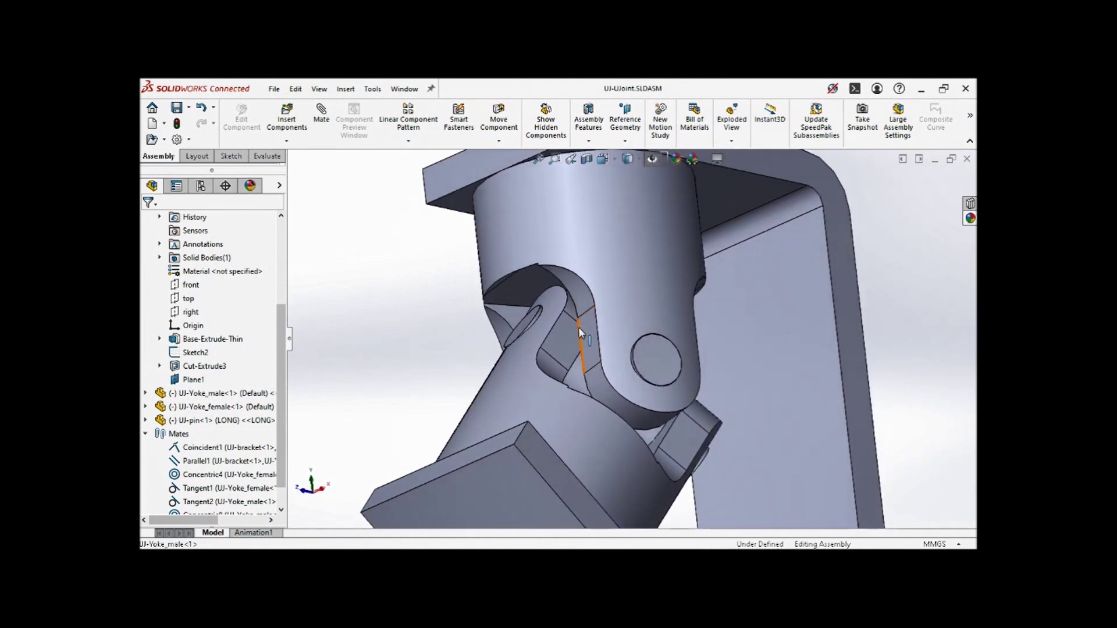
pyautogui.click(575, 379)
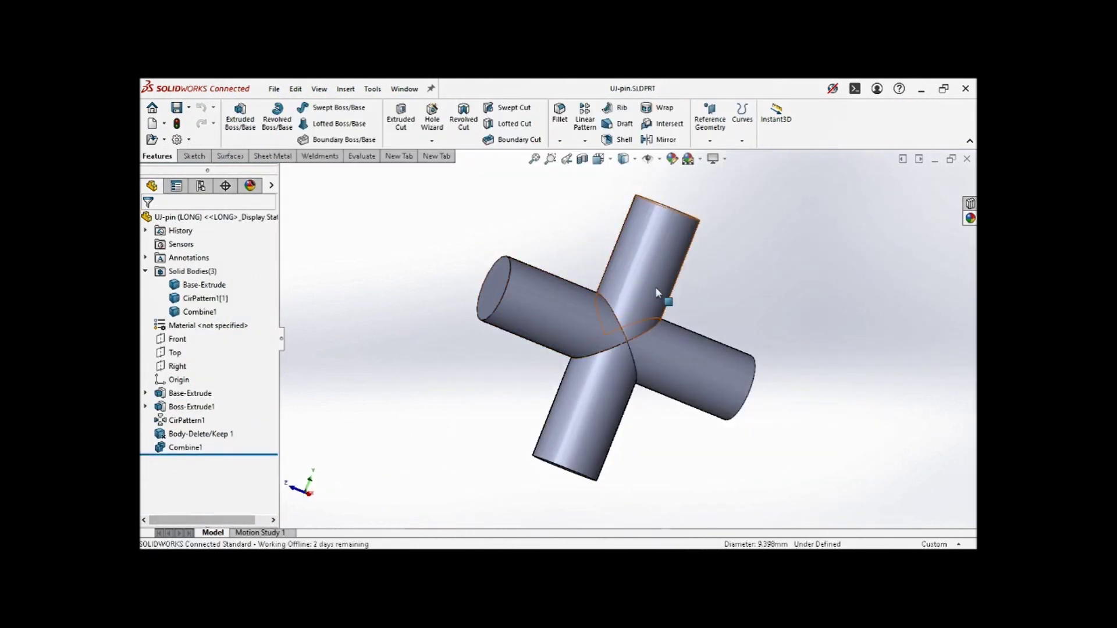
pyautogui.click(966, 159)
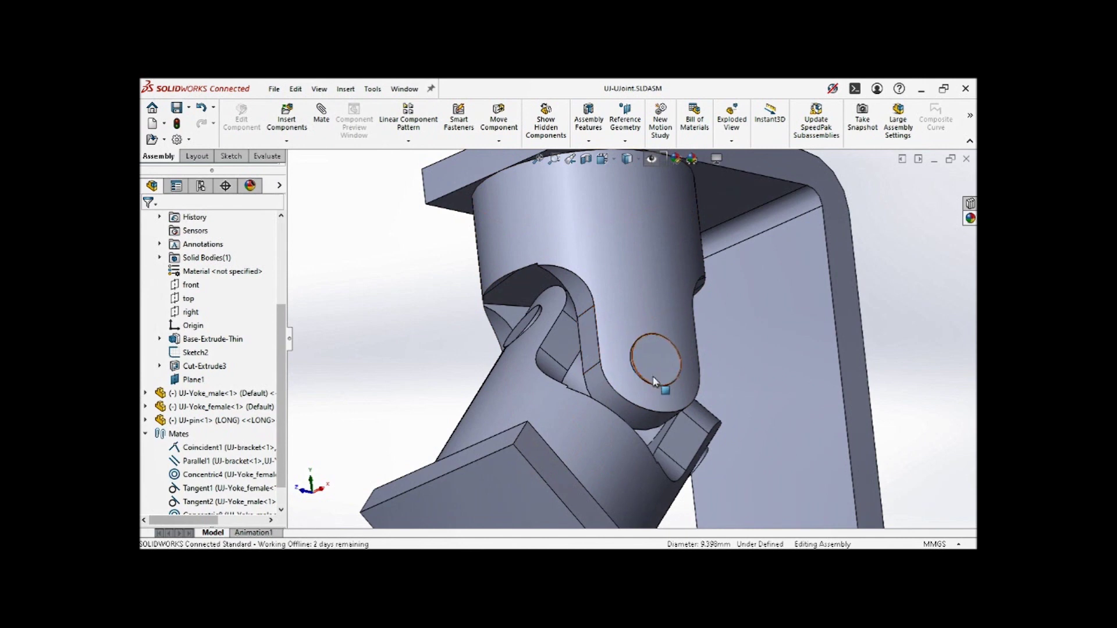
# Step: Rotate the male yoke within the subassembly to check how the cross pin drives the female yoke
pyautogui.moveTo(625, 371); pyautogui.dragTo(638, 437, button='middle')
pyautogui.scroll(3, 637, 437)
pyautogui.moveTo(611, 275); pyautogui.dragTo(629, 351)
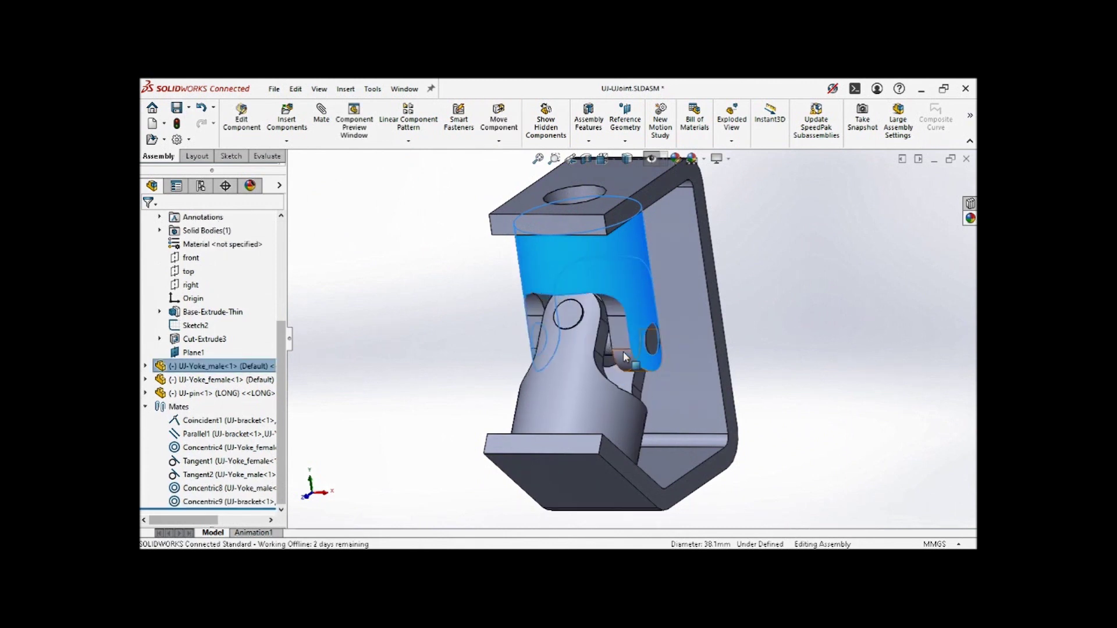
pyautogui.scroll(-2, 623, 351)
pyautogui.click(354, 308)
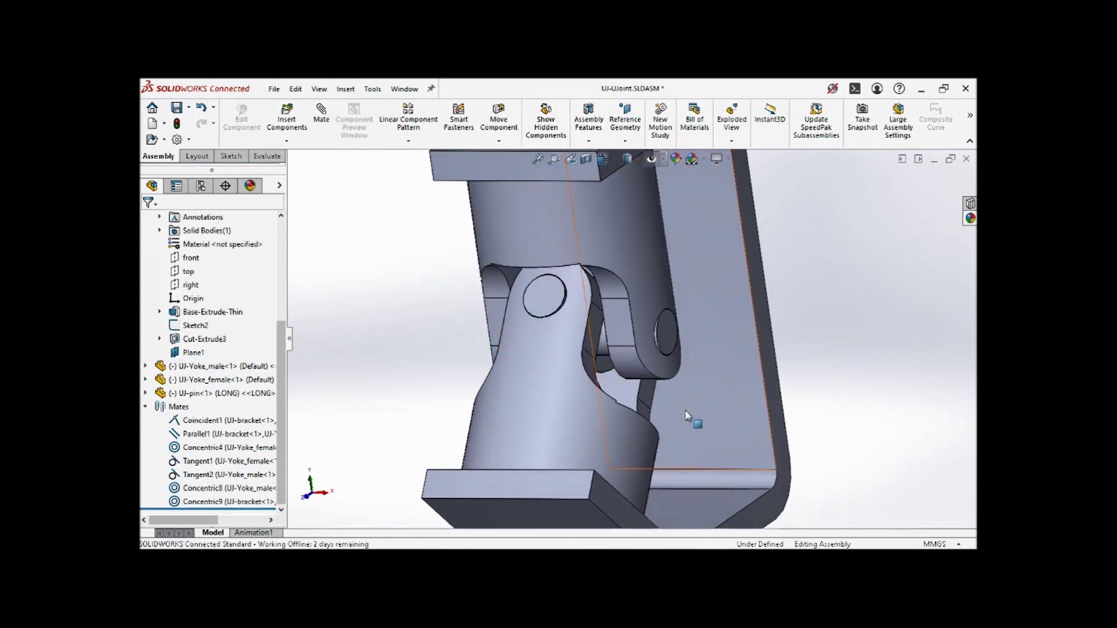
# Step: Delete the cross pin from the universal joint subassembly and save the file
pyautogui.click(604, 352)
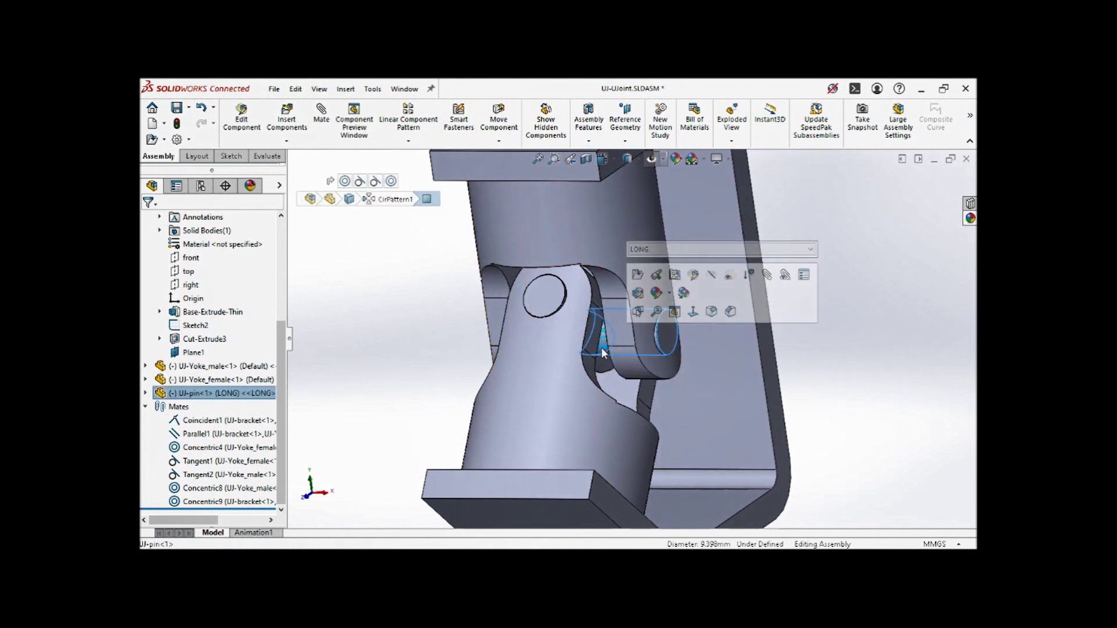
pyautogui.press('Delete')
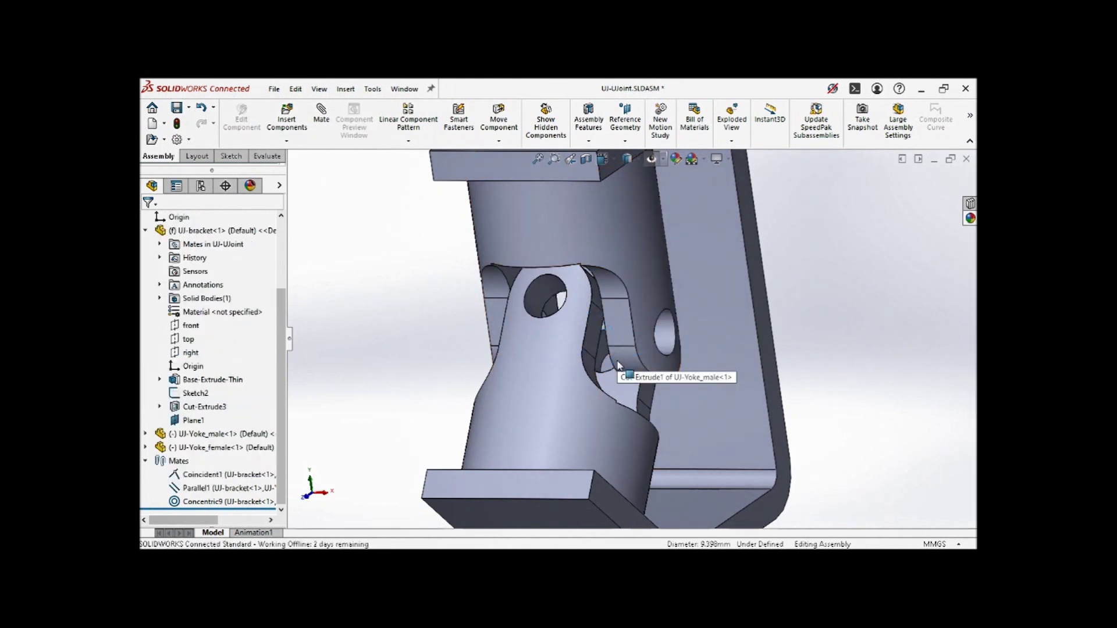
pyautogui.click(175, 107)
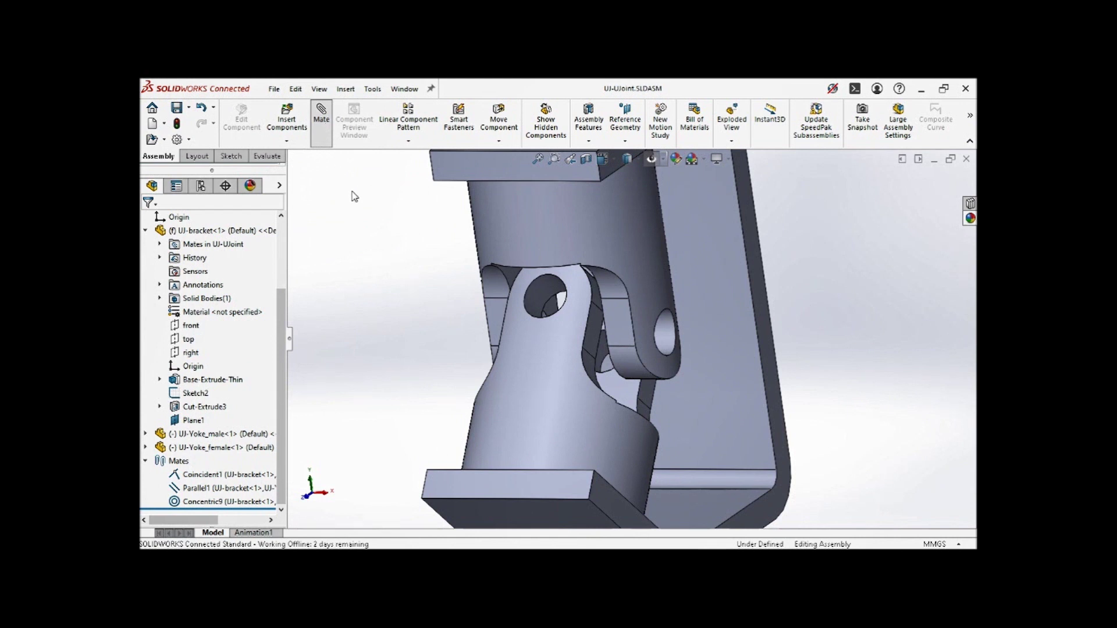
# Step: Add a universal joint mate between the outer faces of the male yoke and the female yoke
pyautogui.click(232, 261)
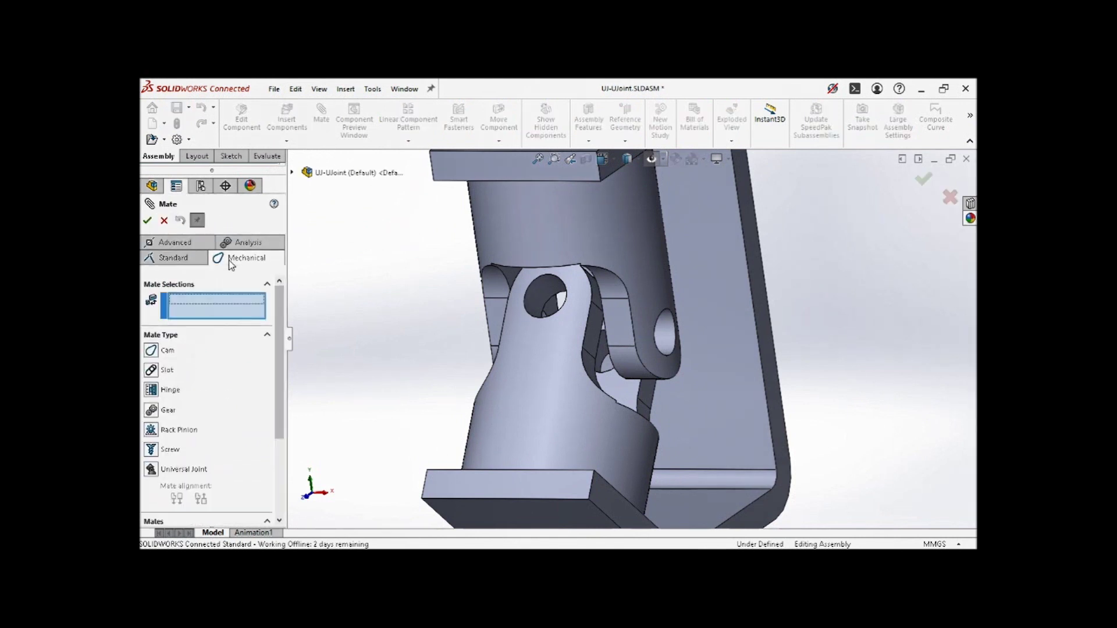
pyautogui.click(151, 470)
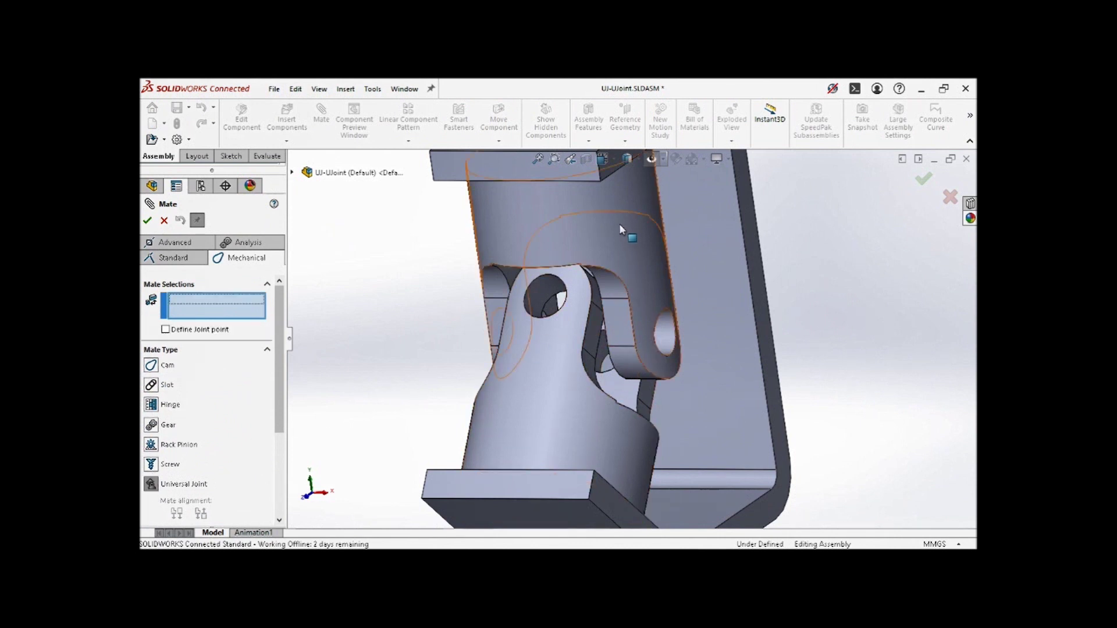
pyautogui.click(603, 279)
pyautogui.click(544, 388)
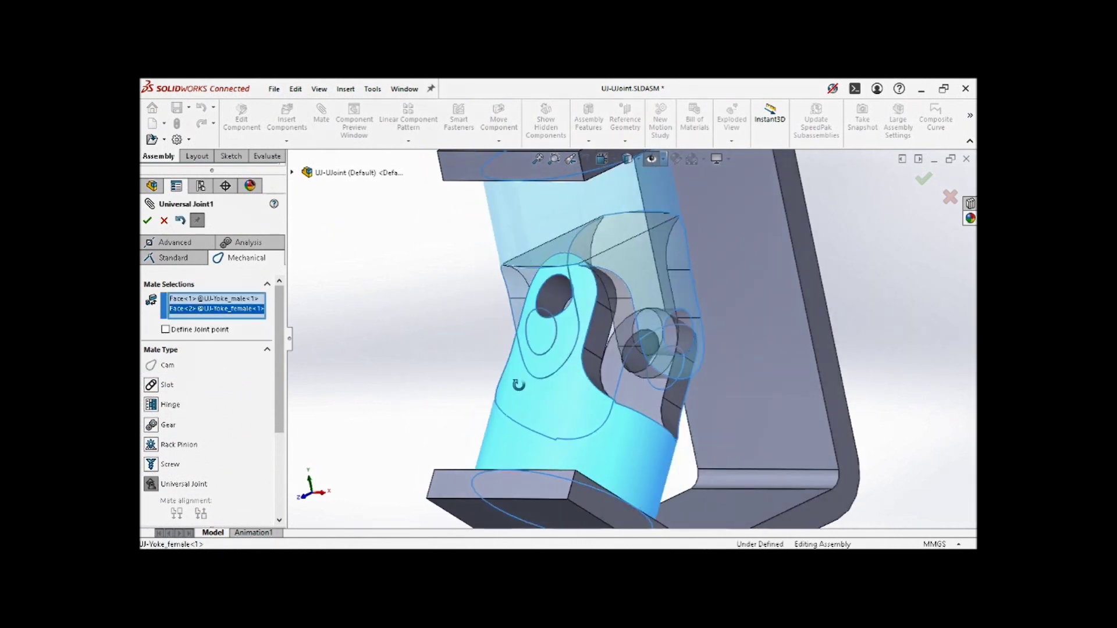
pyautogui.click(148, 221)
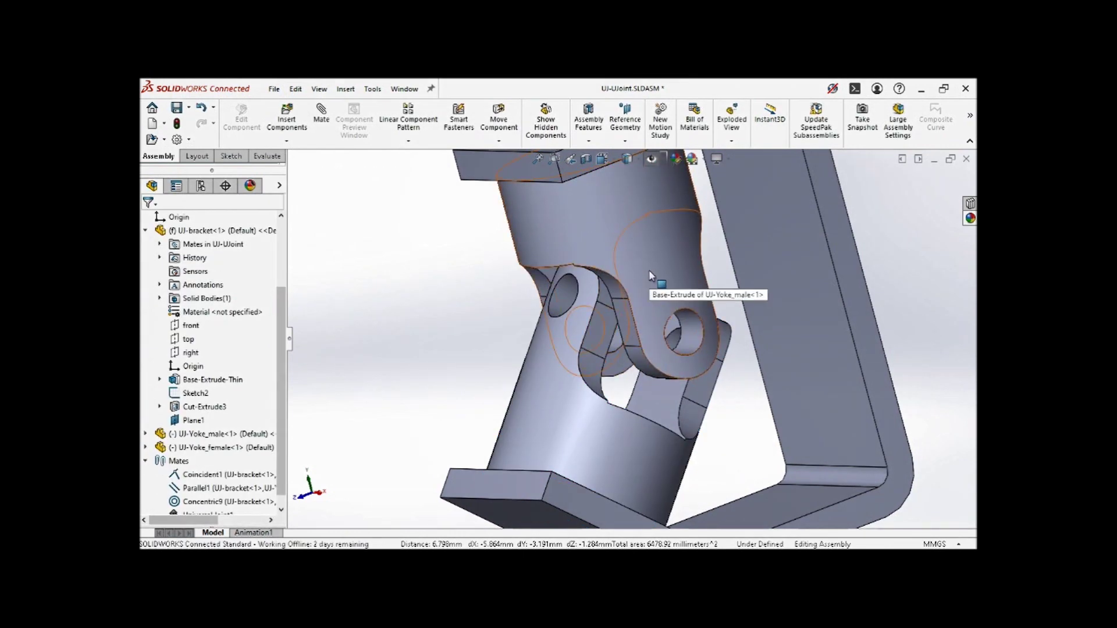
# Step: Turn the male yoke to test the universal joint mate, and return to the Trimetric view
pyautogui.moveTo(624, 278); pyautogui.dragTo(373, 321)
pyautogui.click(375, 323)
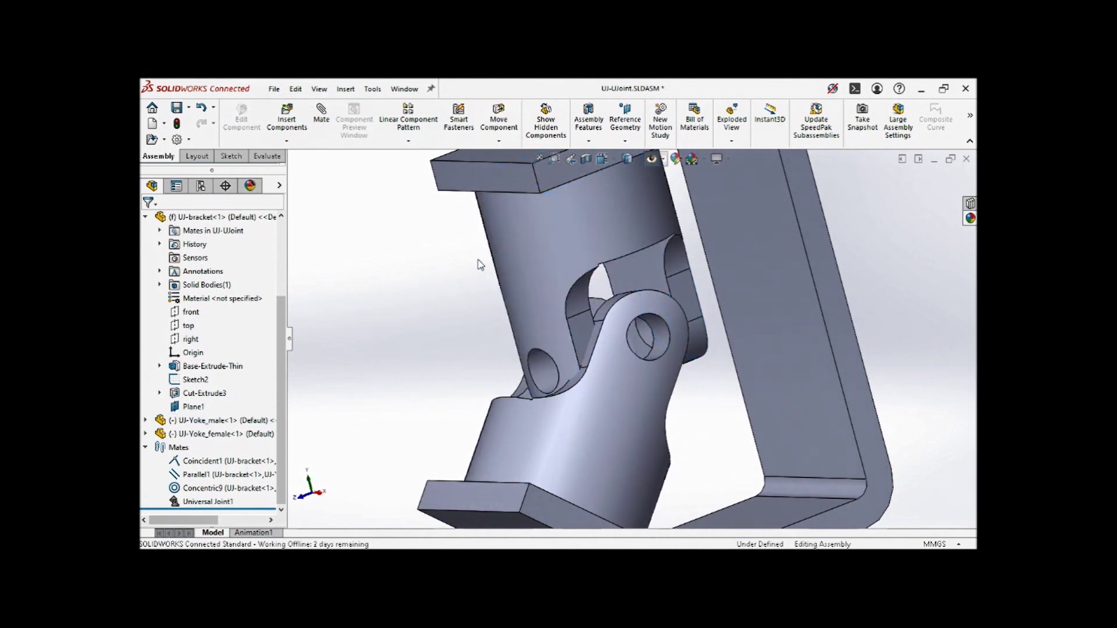
pyautogui.click(603, 159)
pyautogui.click(666, 193)
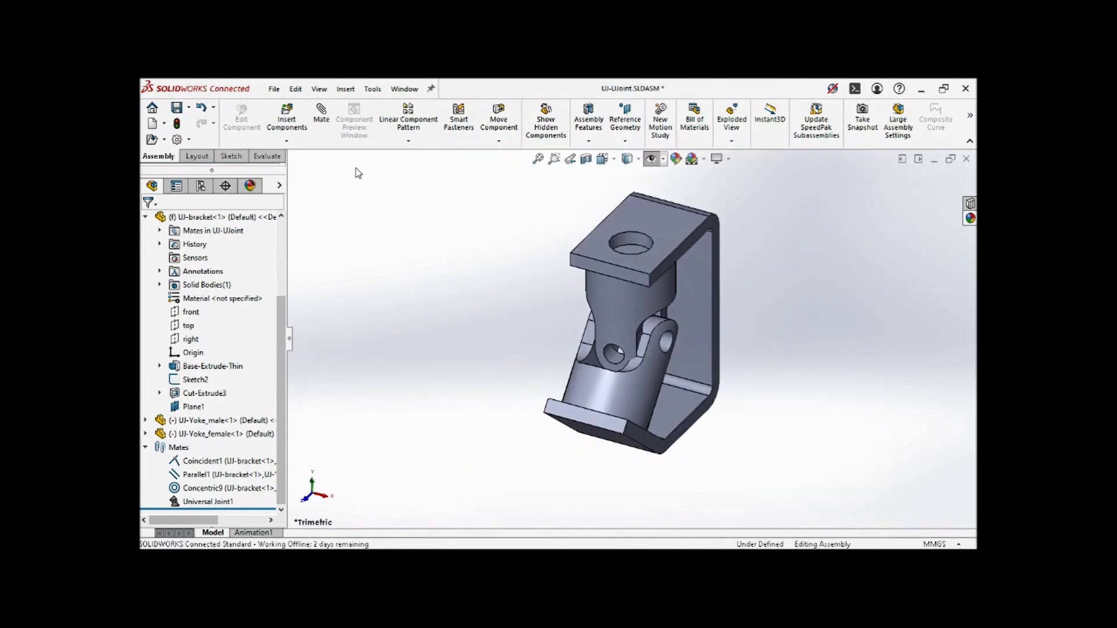